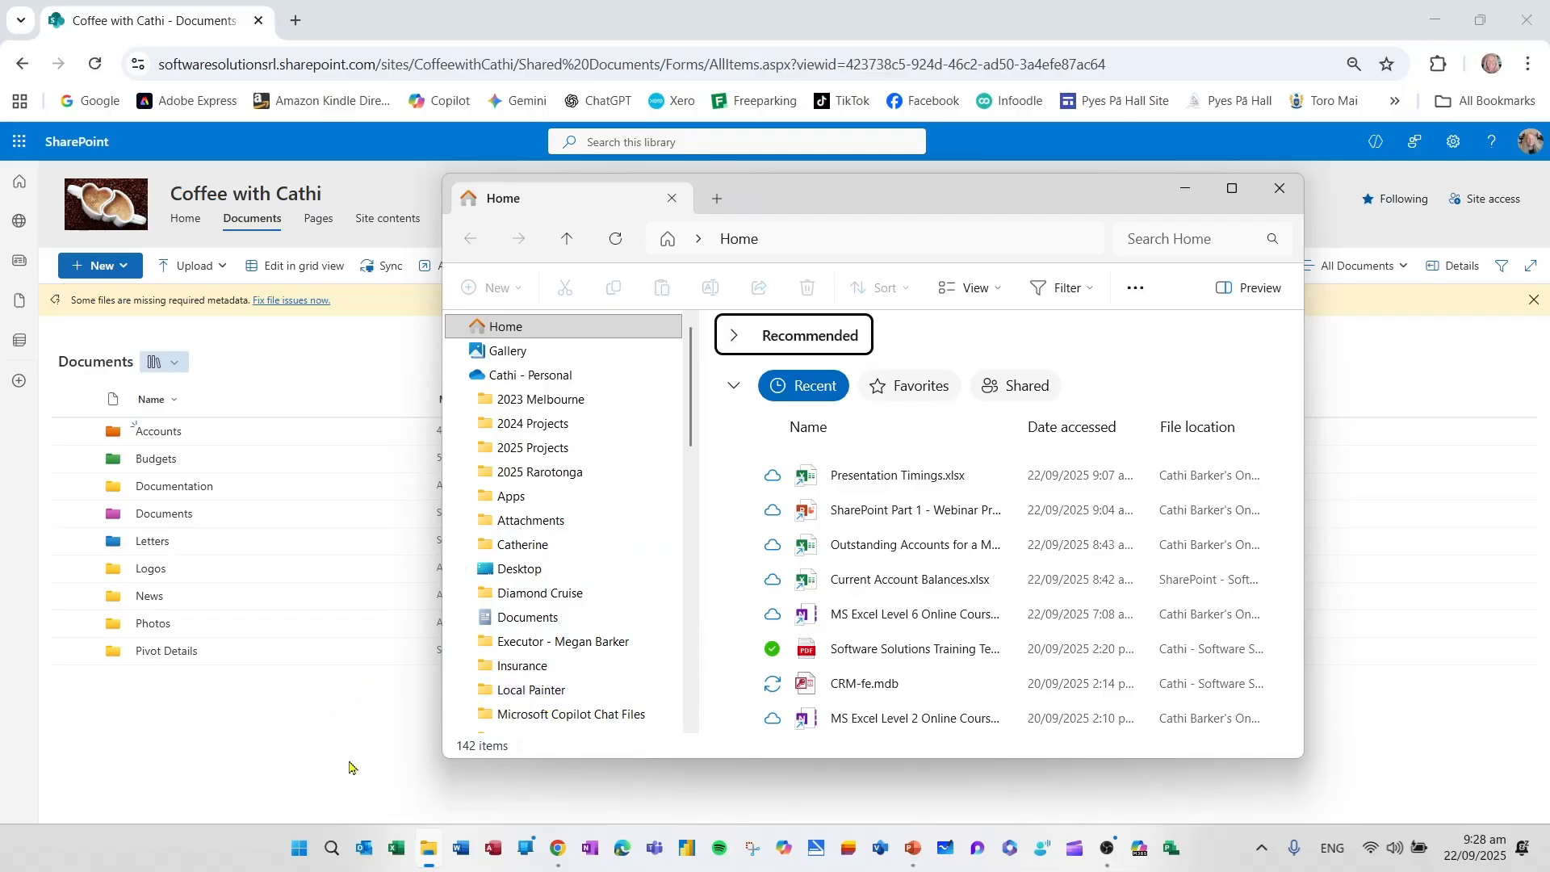
- Snap File Explorer to the right half of the desktop and the SharePoint browser window to the left half
key("alt+Tab")
left_click(348, 767)
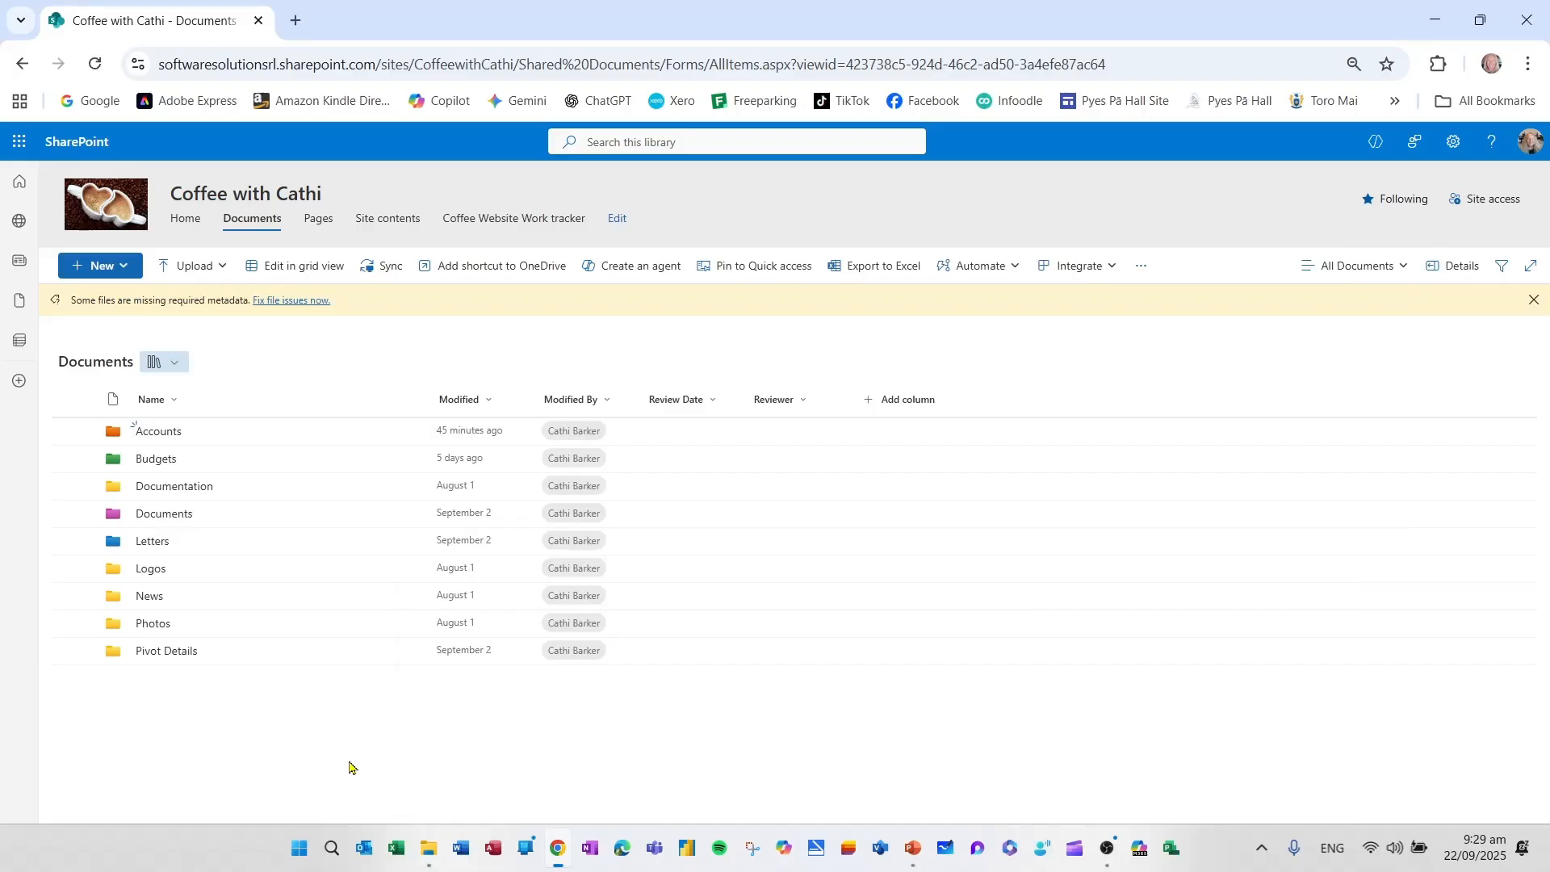
key("alt+Tab")
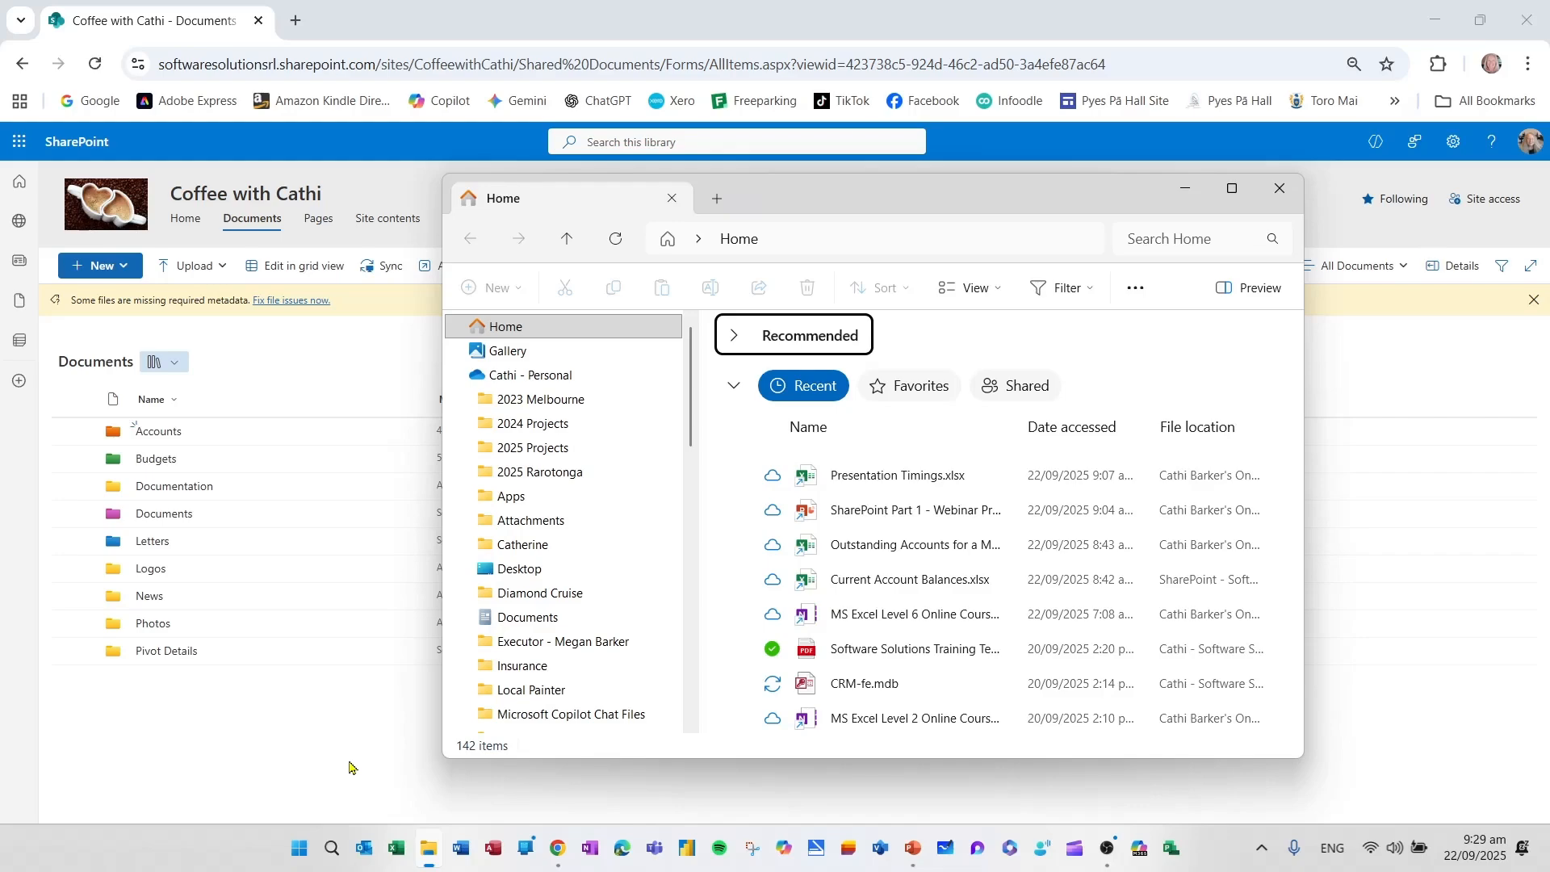
key("super+Right")
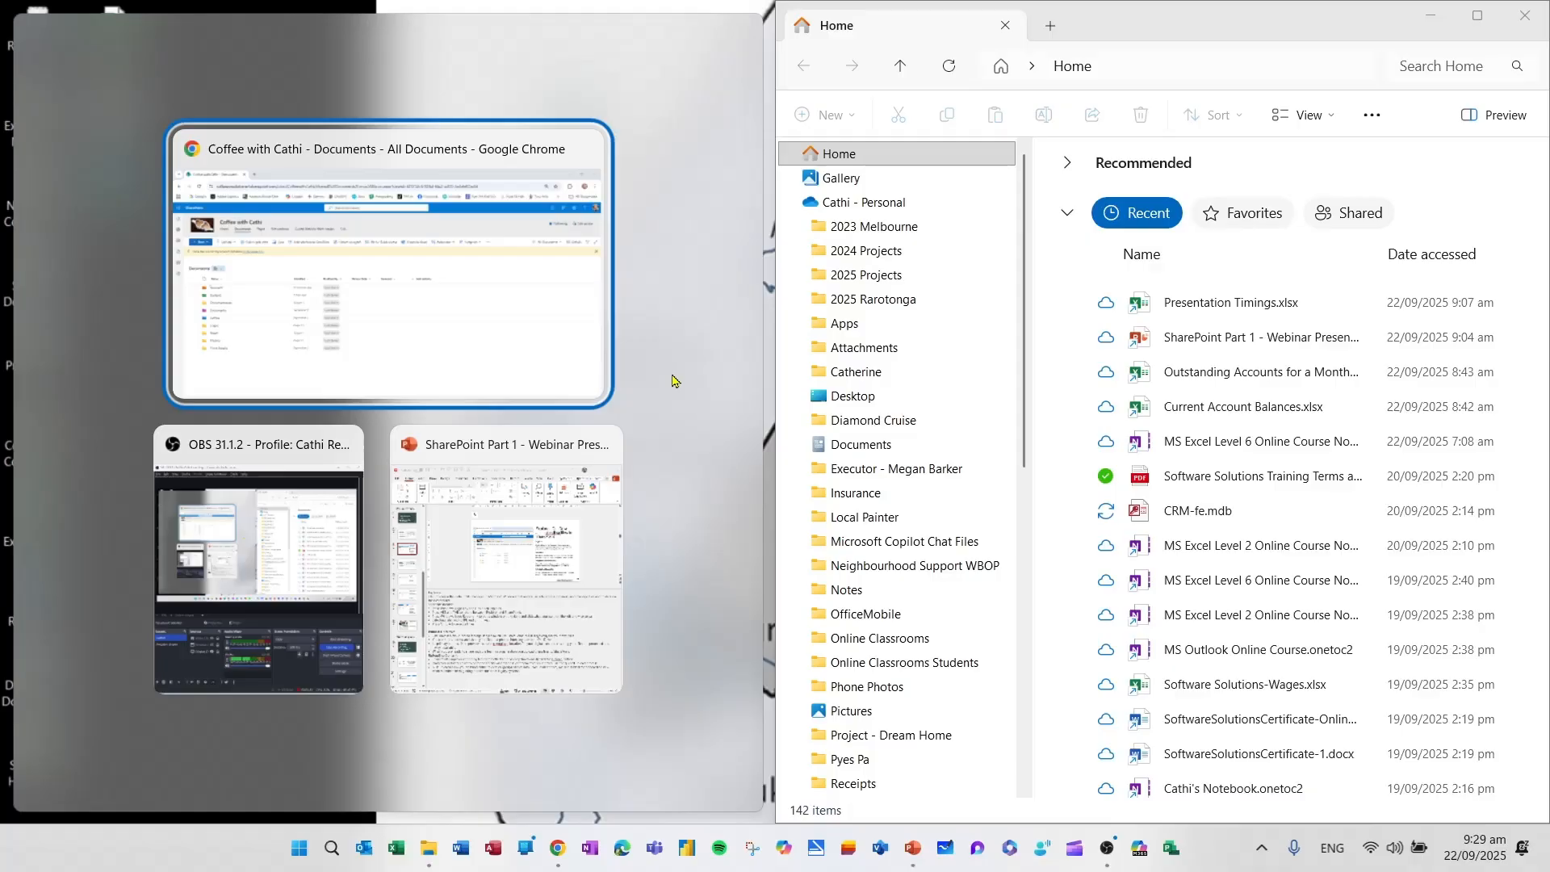
left_click(477, 307)
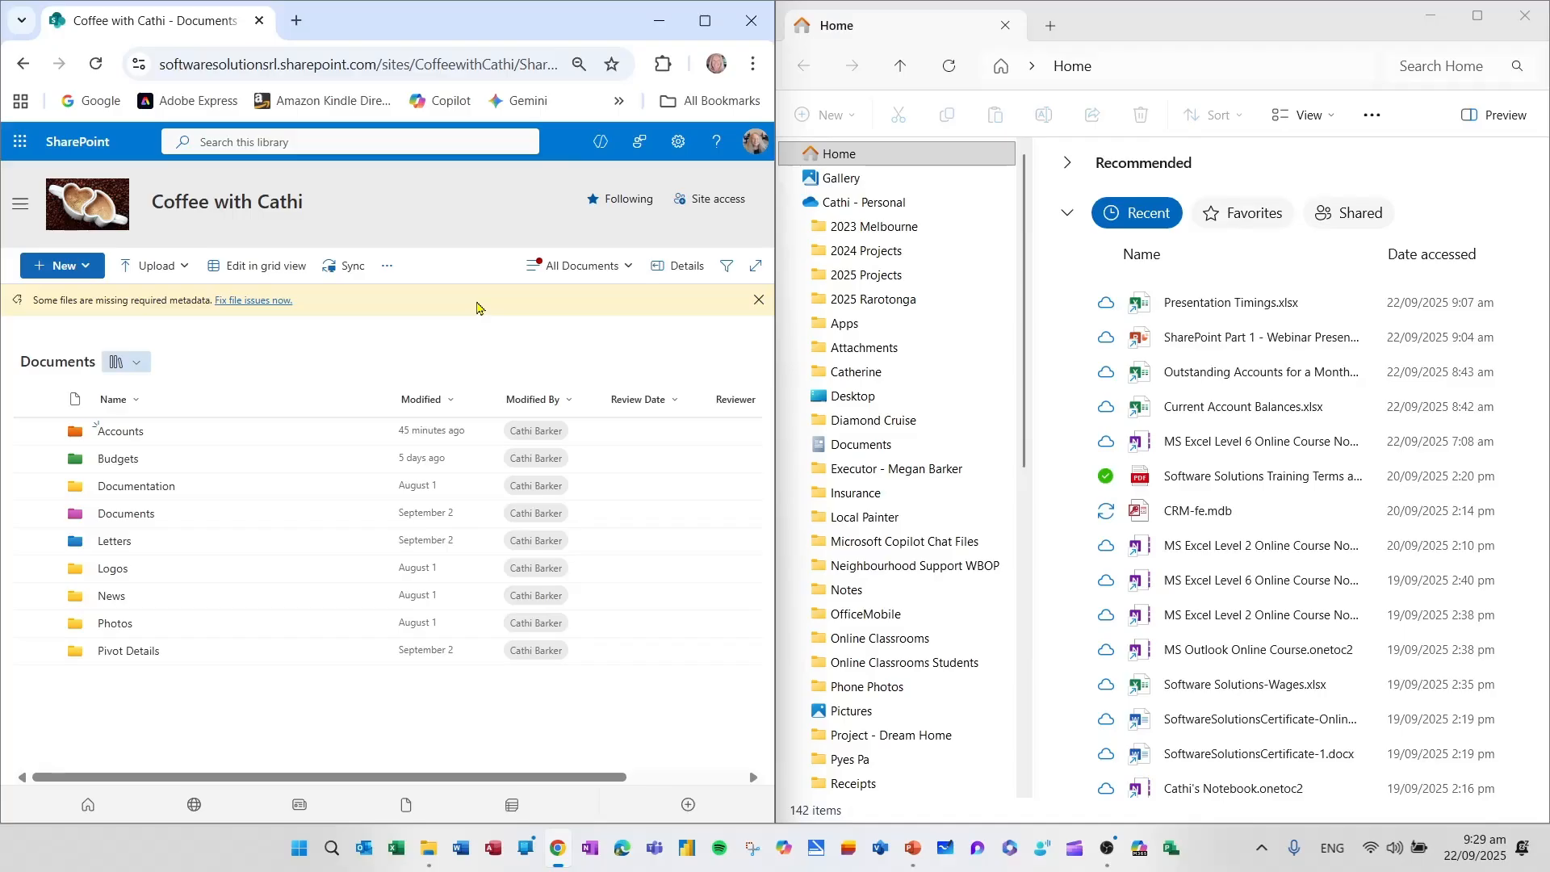
- Swap the side-by-side arrangement so File Explorer fills the left half and the SharePoint browser window the right half
left_click(1265, 27)
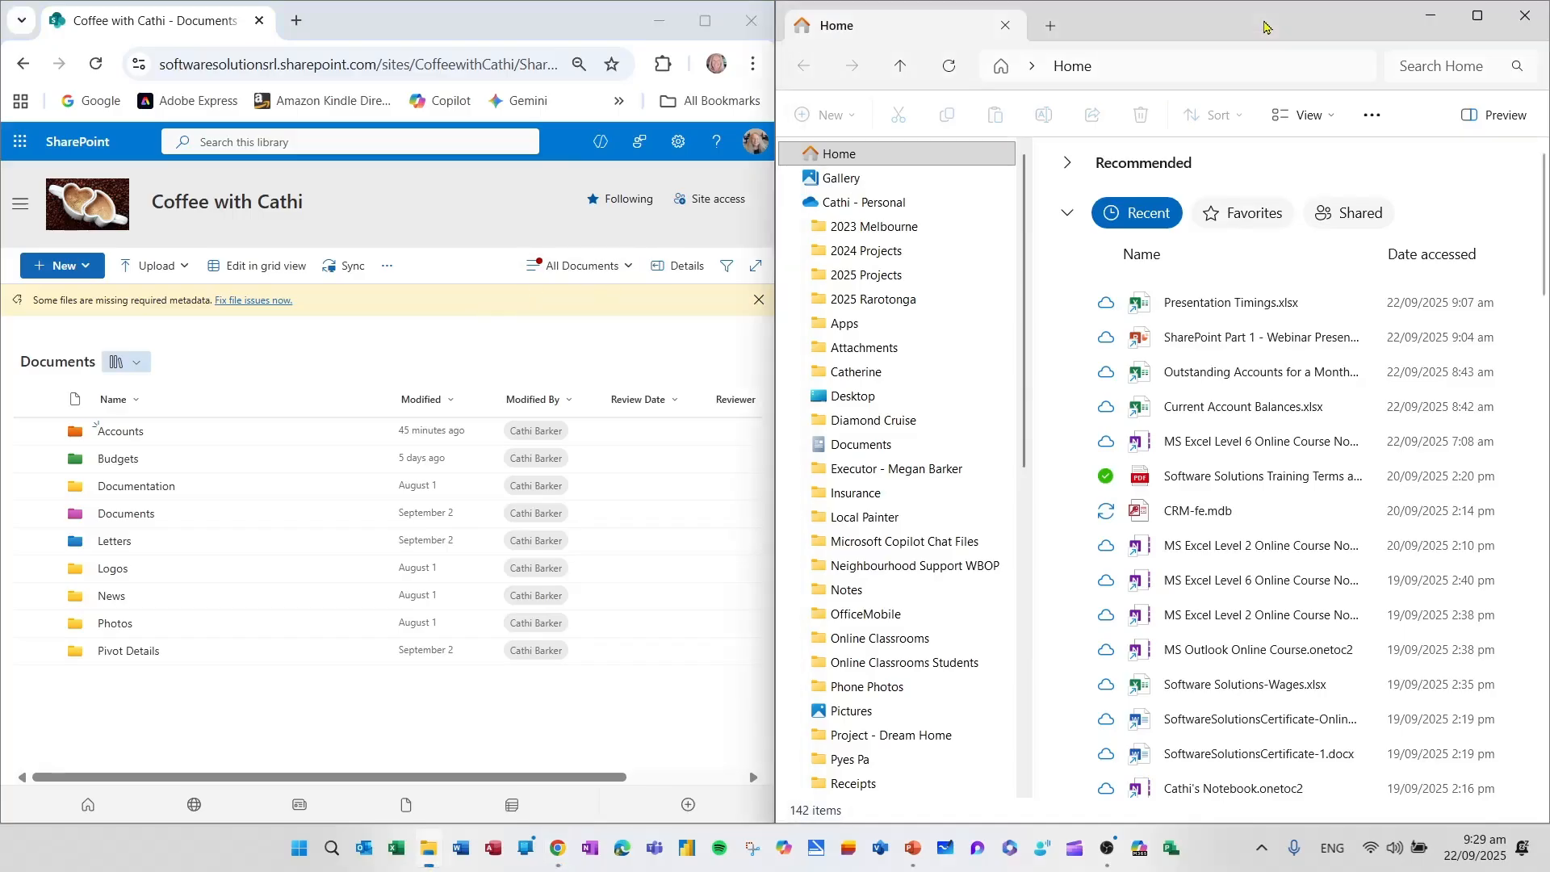
key("super+Left")
key("super+Left")
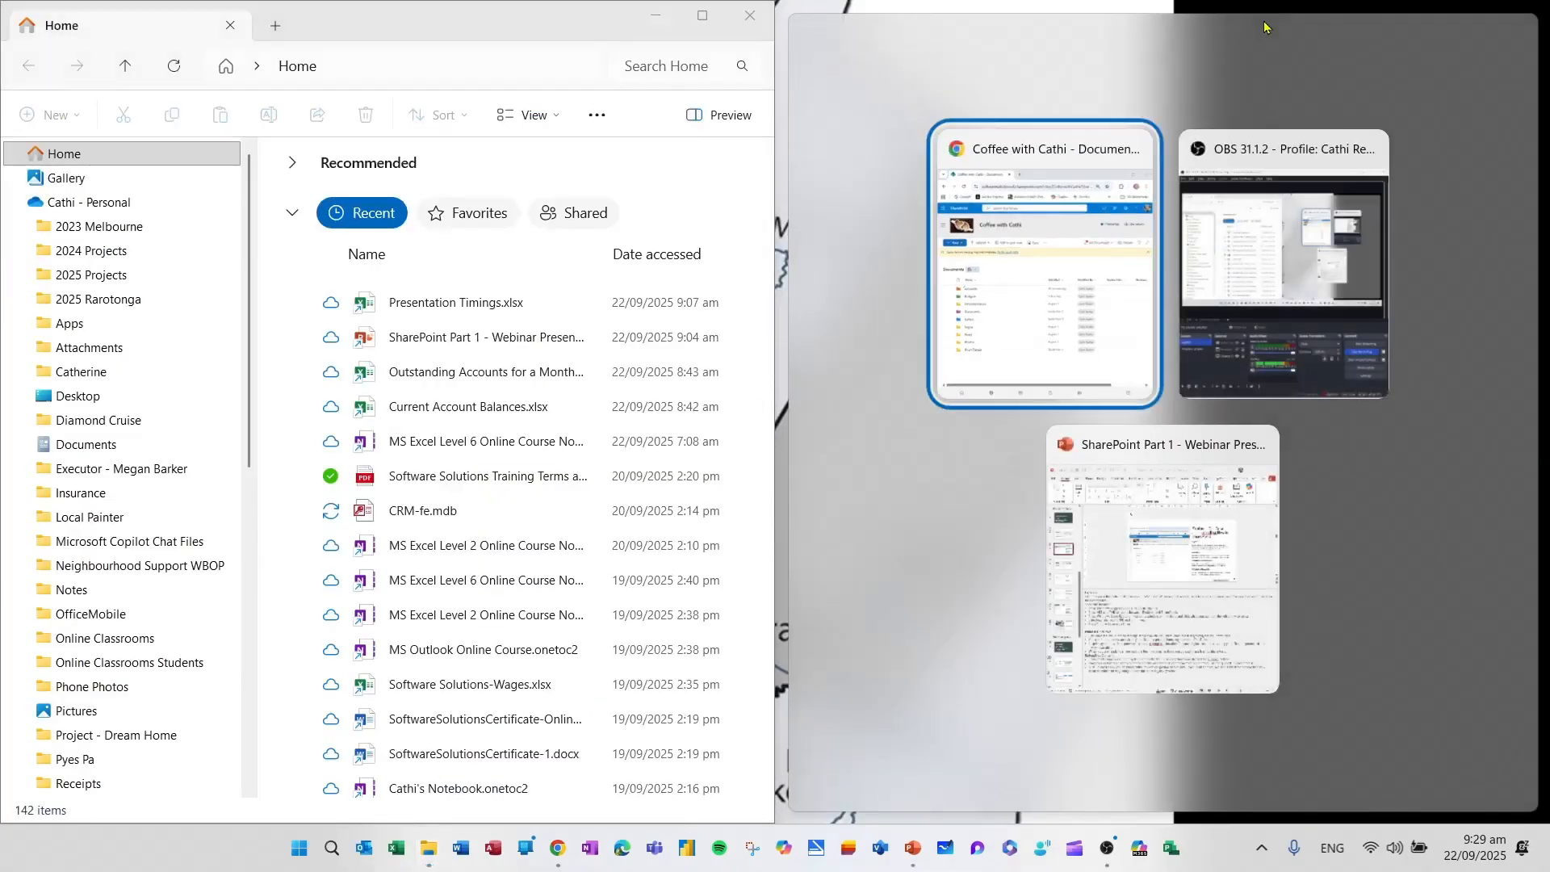
left_click(1068, 145)
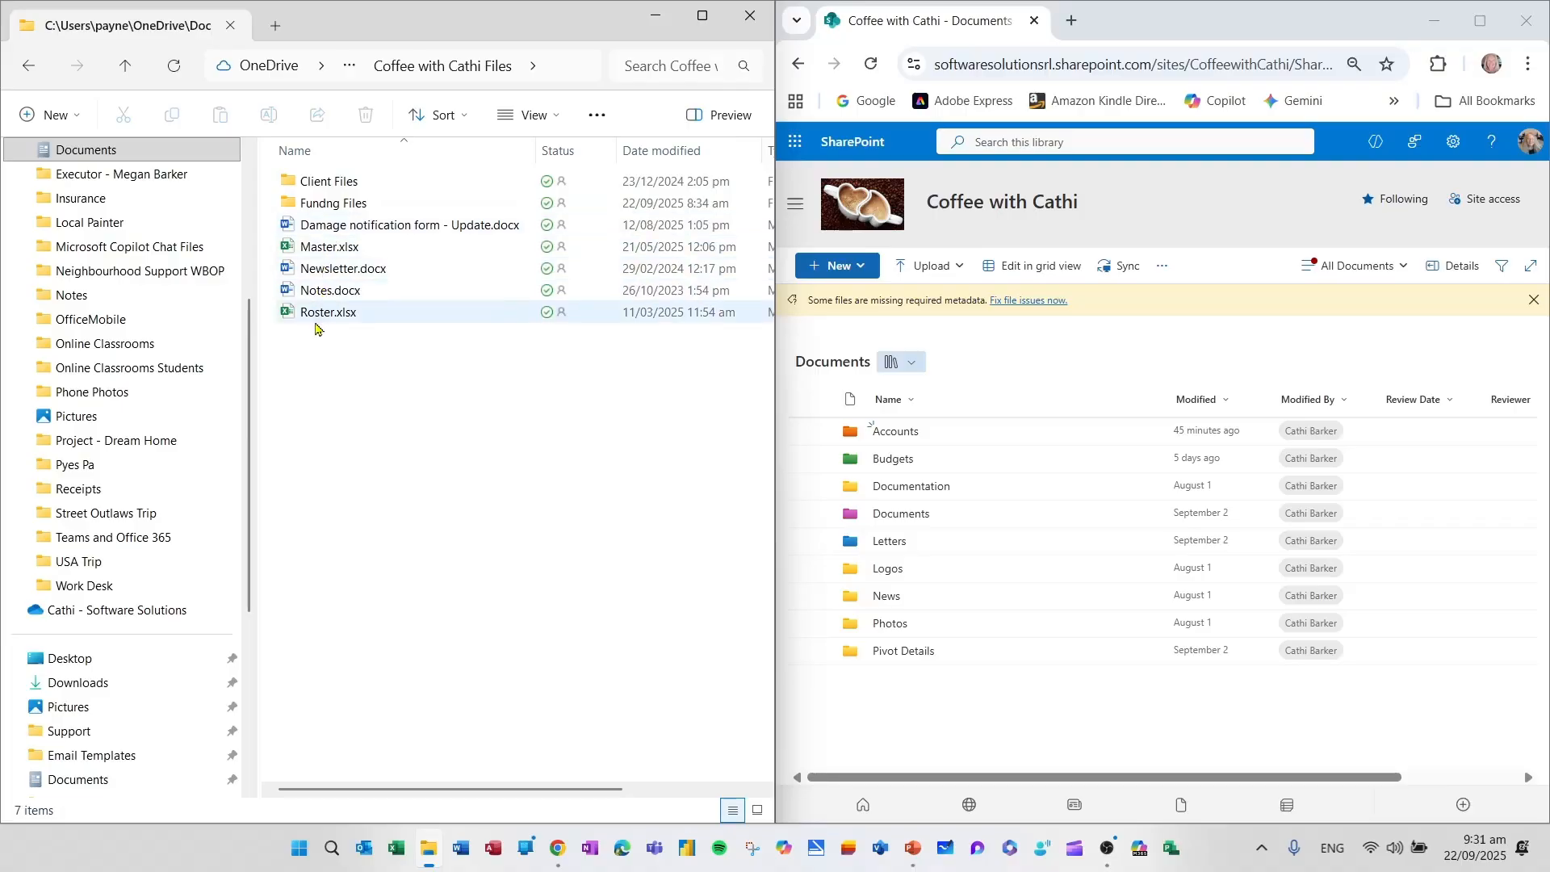
- In Coffee with Cathi Files, select everything, then only Client Files, Damage notification form - Update.docx, Newsletter.docx and Roster.xlsx
left_click(322, 273)
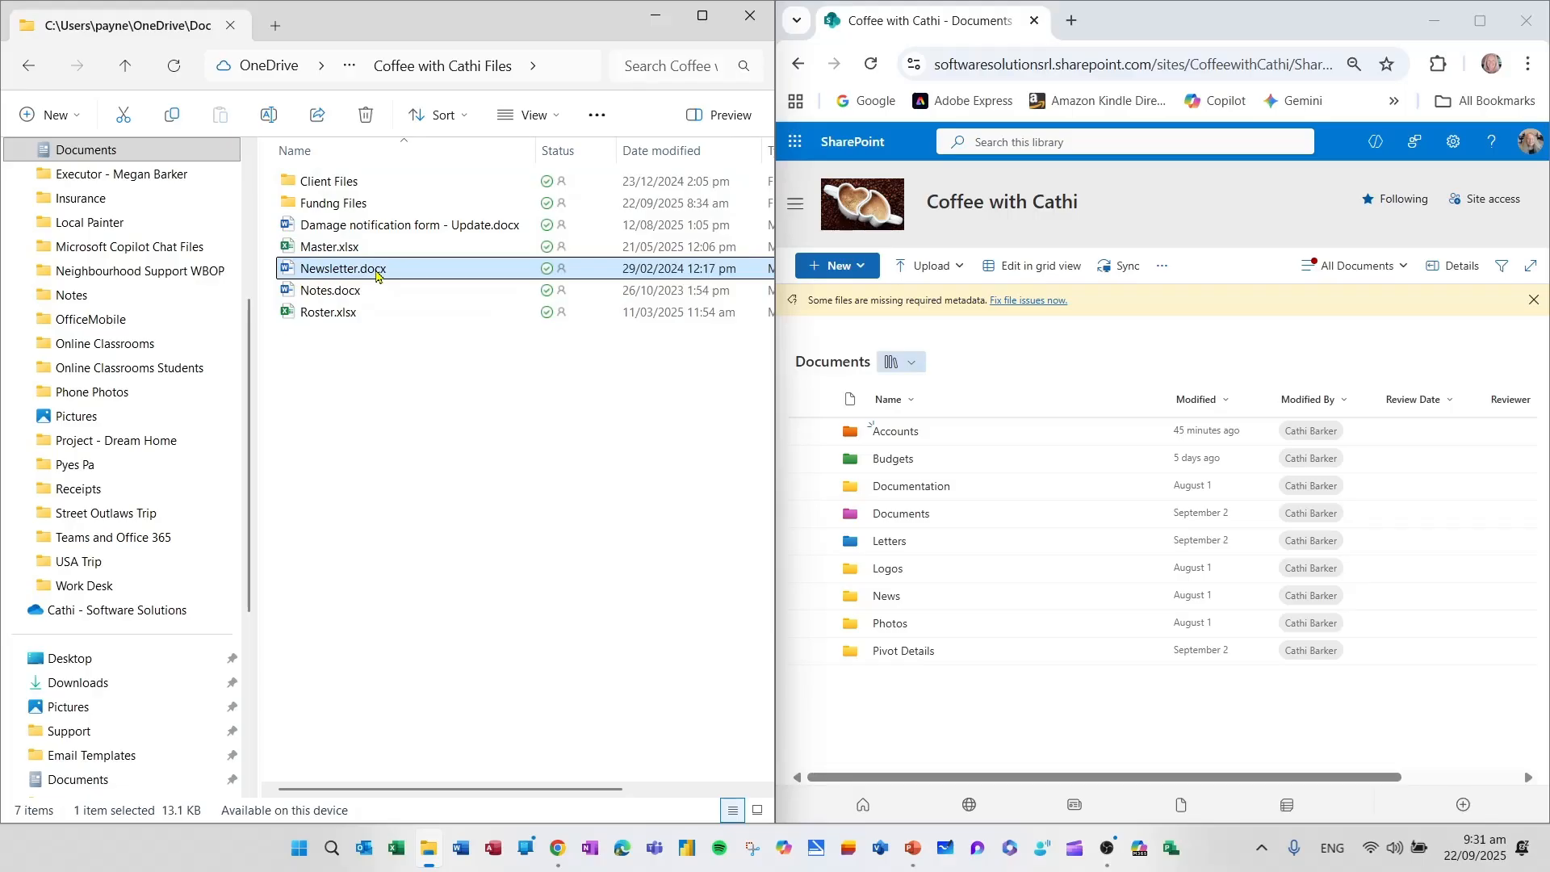
key("ctrl+a")
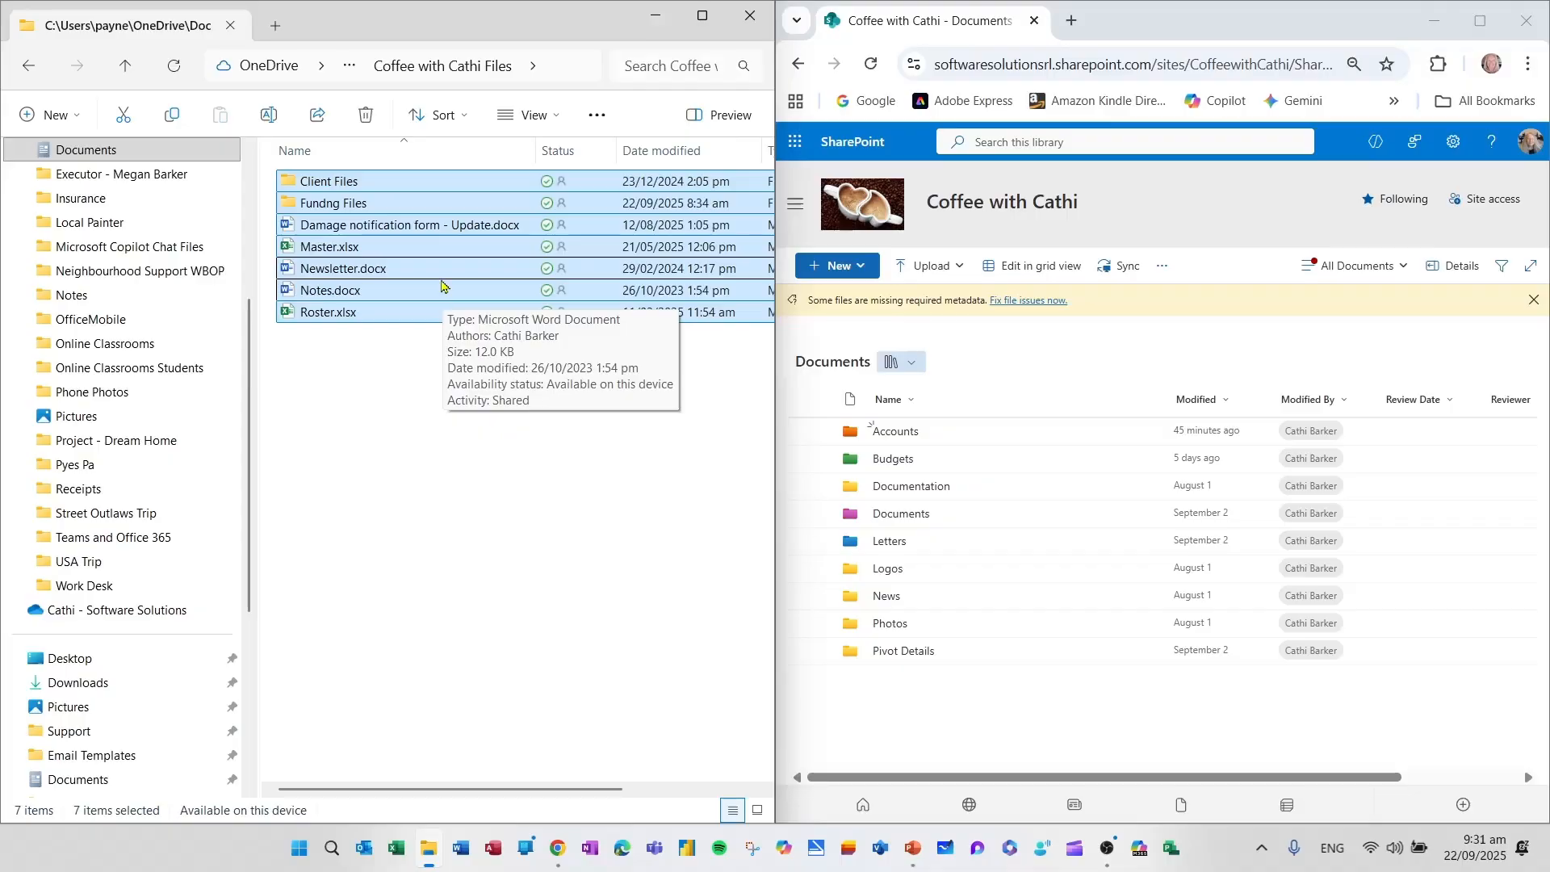
left_click(353, 182)
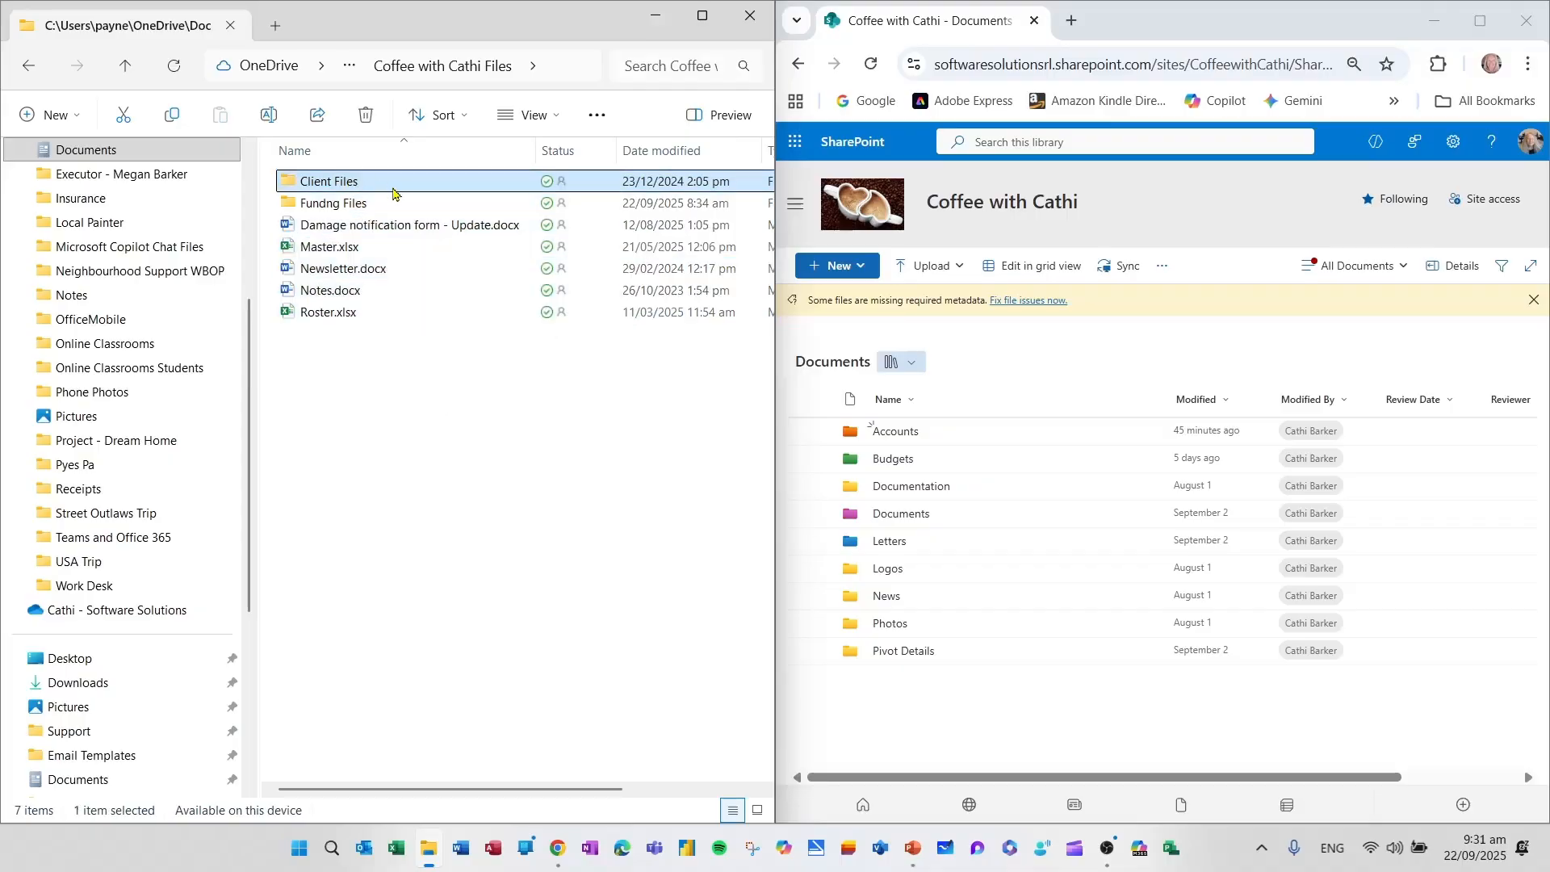
left_click(375, 229, "ctrl")
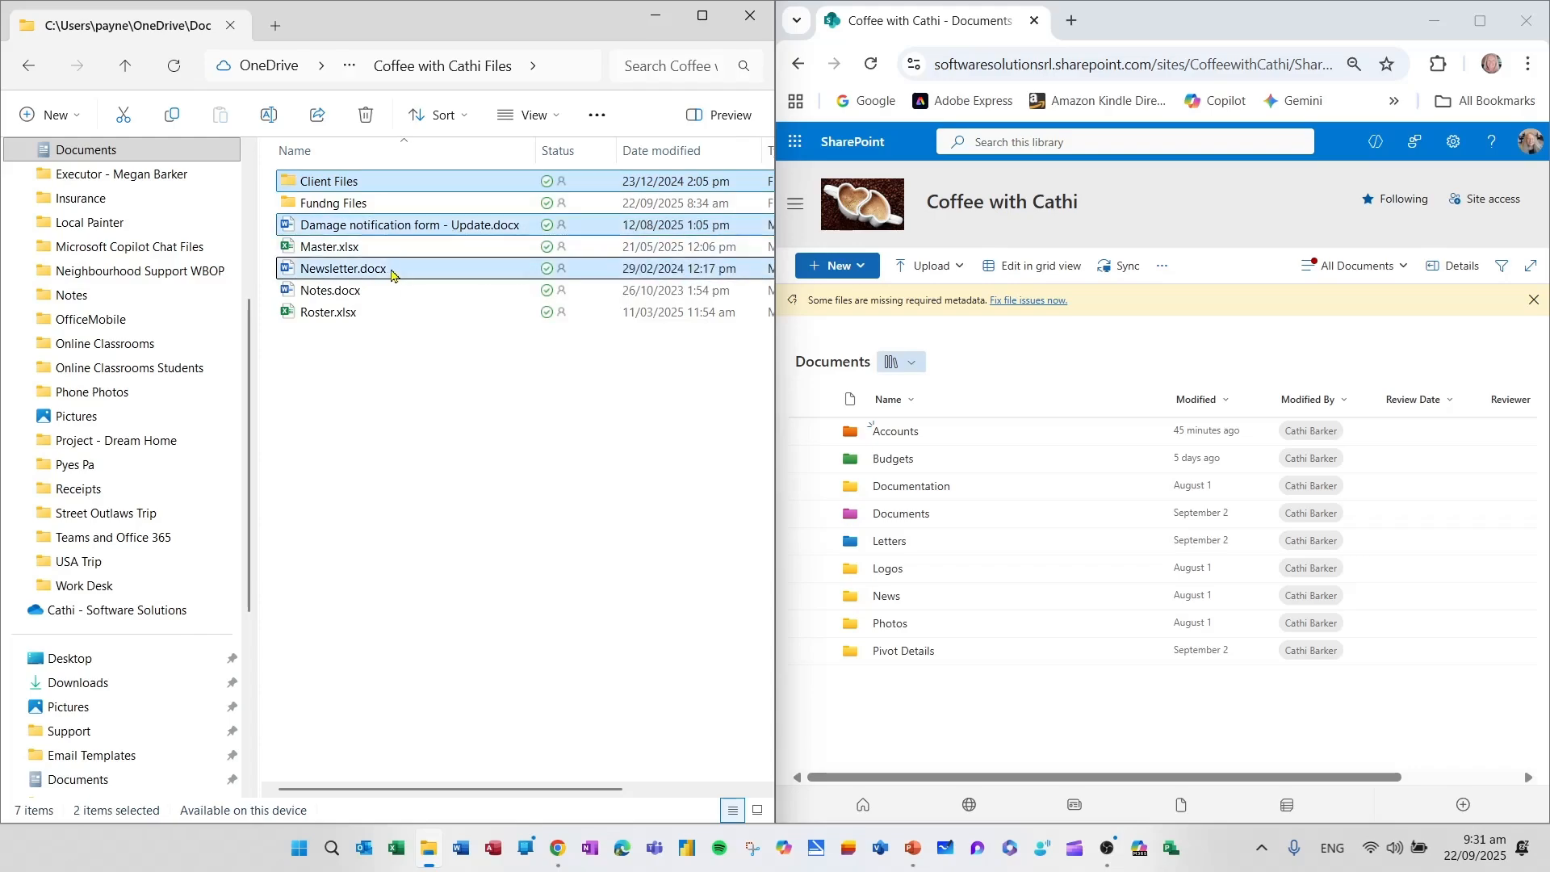
left_click(443, 266, "ctrl")
left_click(422, 317, "ctrl")
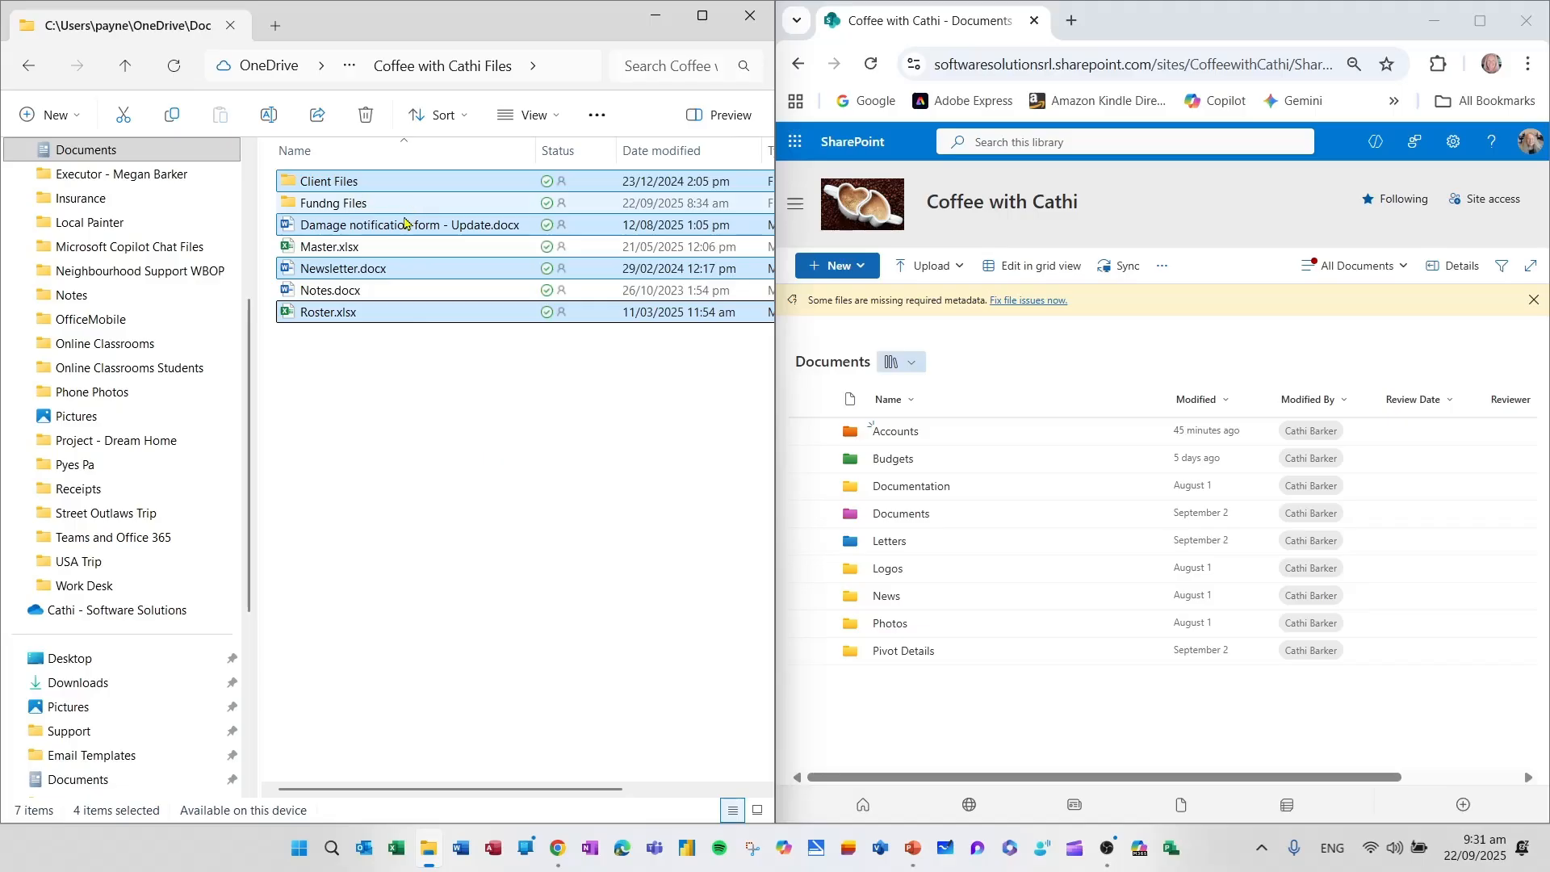
- Select the continuous range of files from Damage notification form - Update.docx through Roster.xlsx
left_click(450, 234)
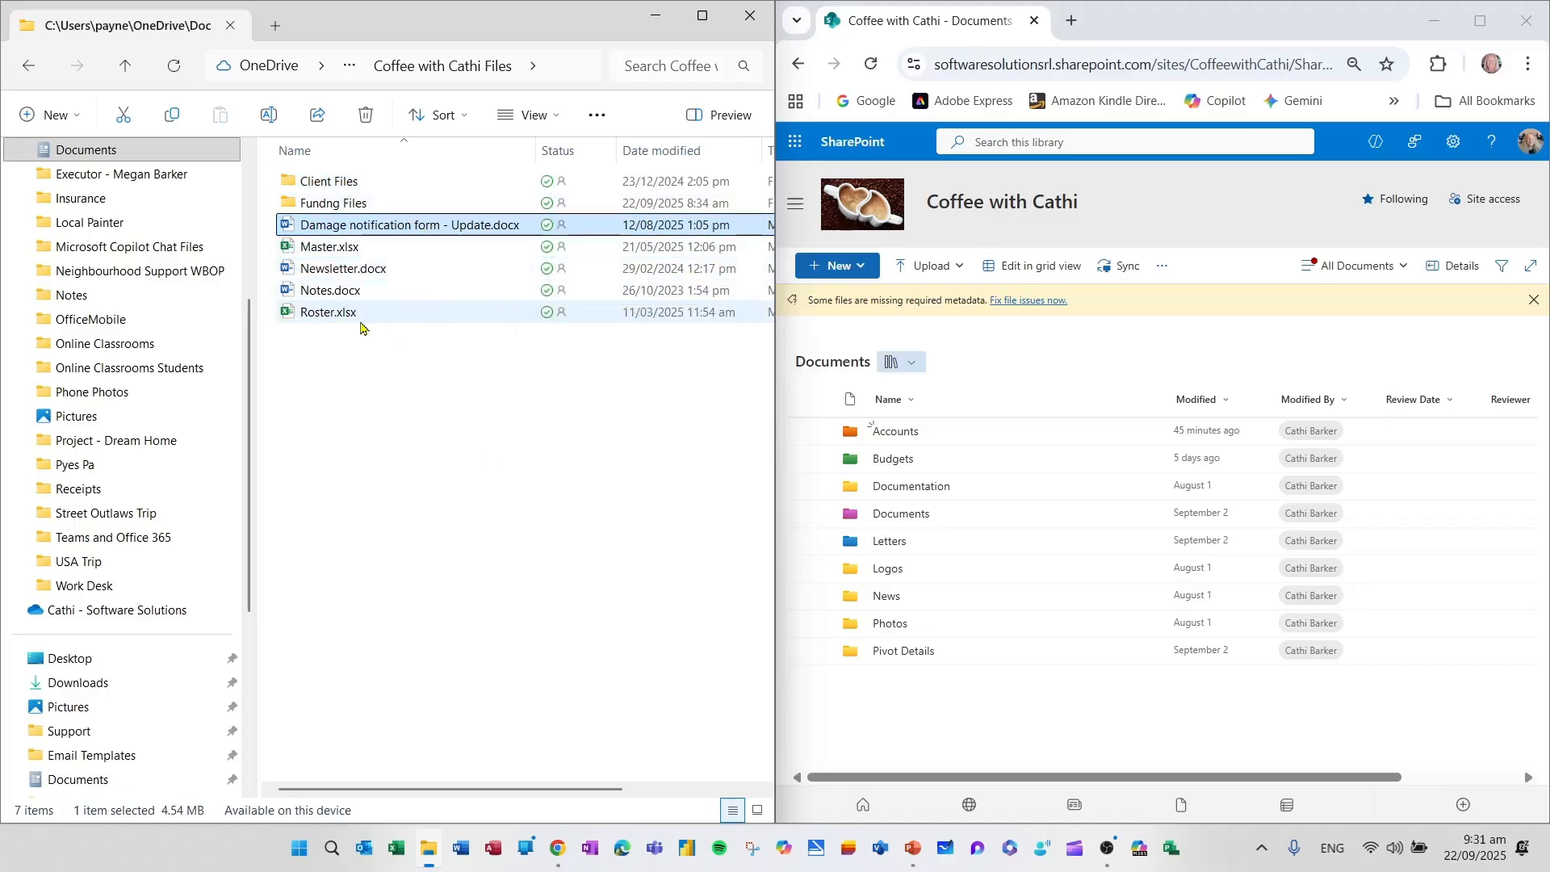
left_click(360, 316, "shift")
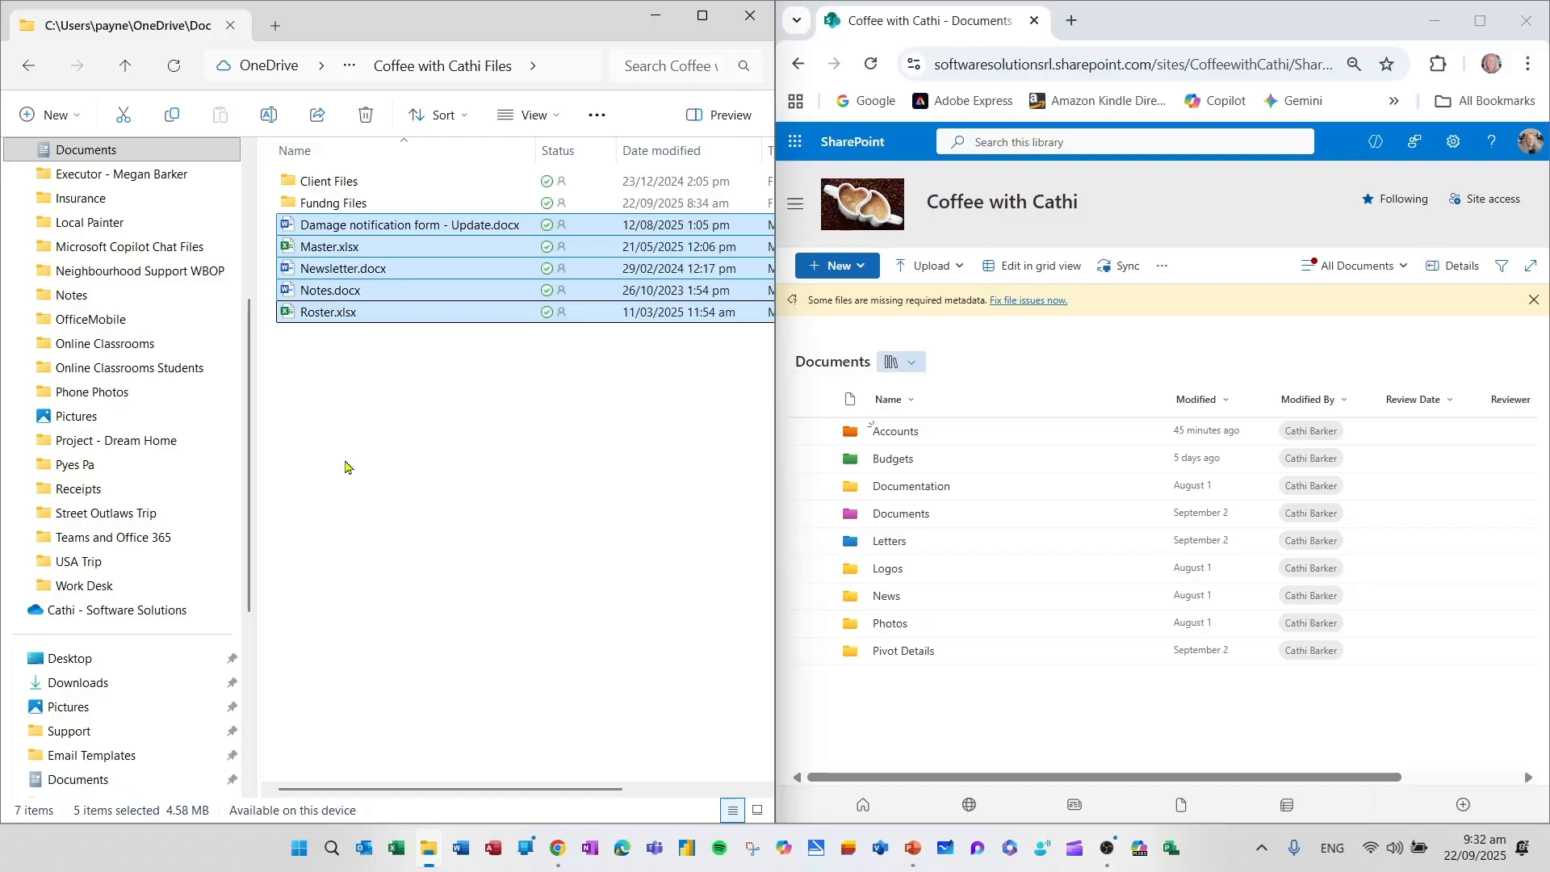
scroll(200, 504, "up", 4)
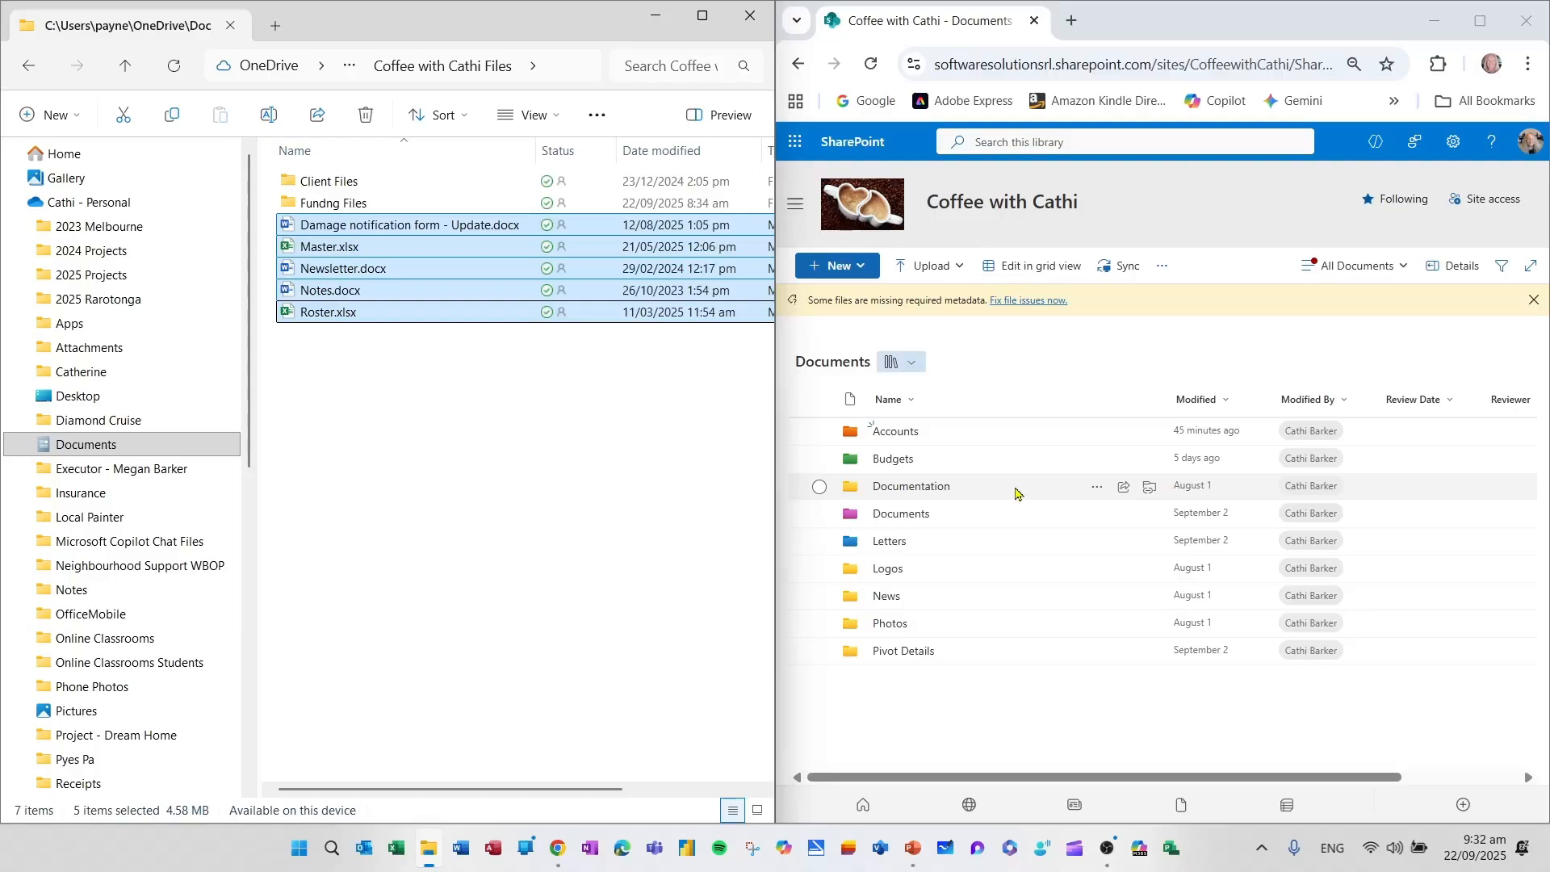
- Open the News folder in the SharePoint library and copy only Notes.docx into it from File Explorer
left_click(889, 604)
left_click(889, 604)
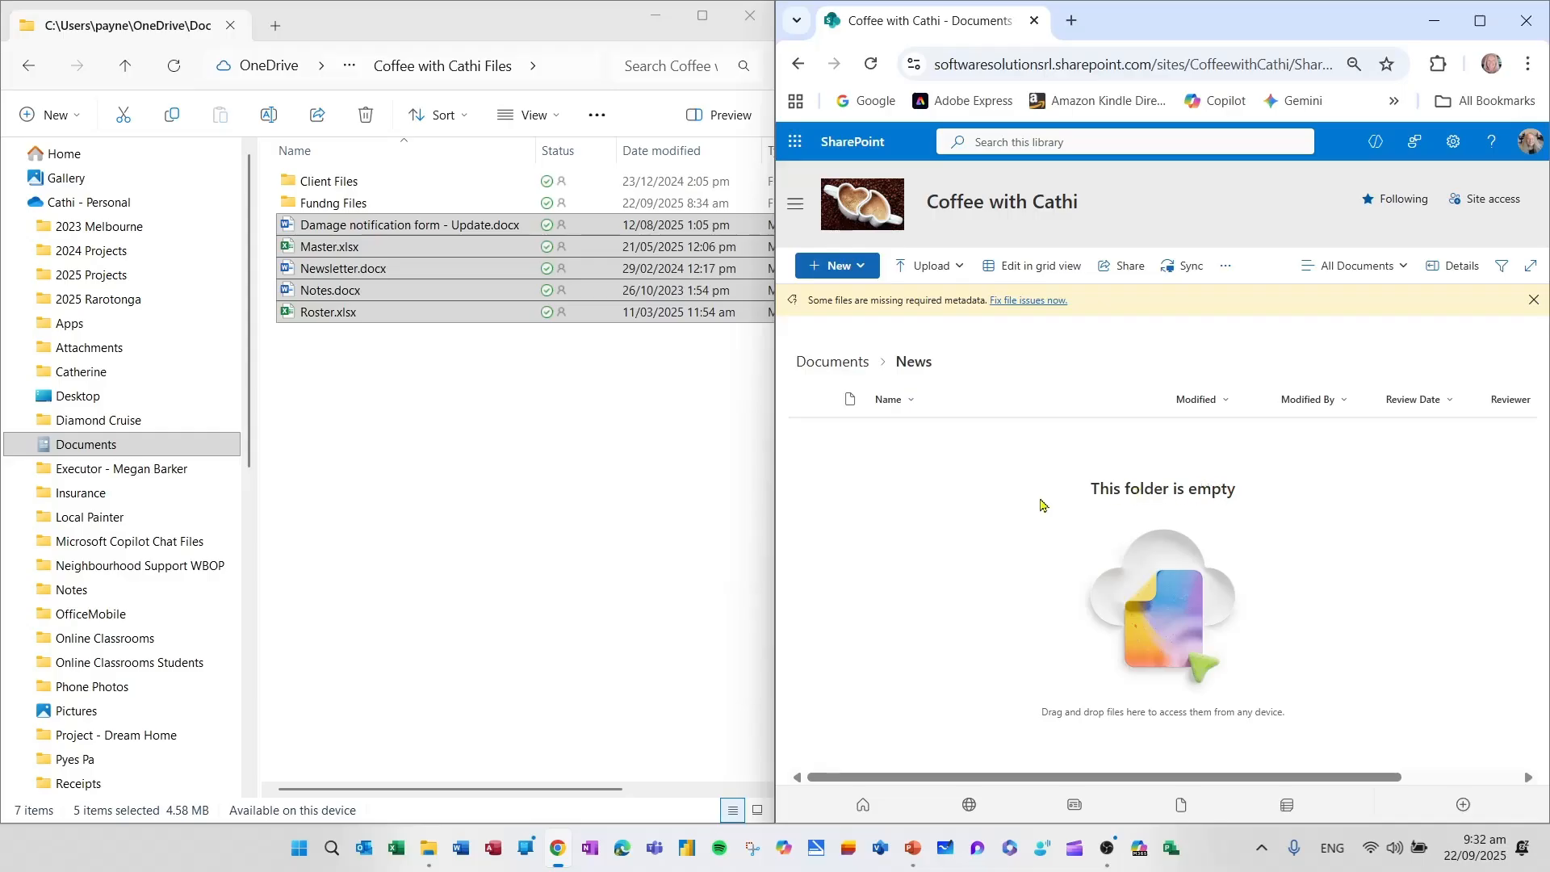
left_click(501, 421)
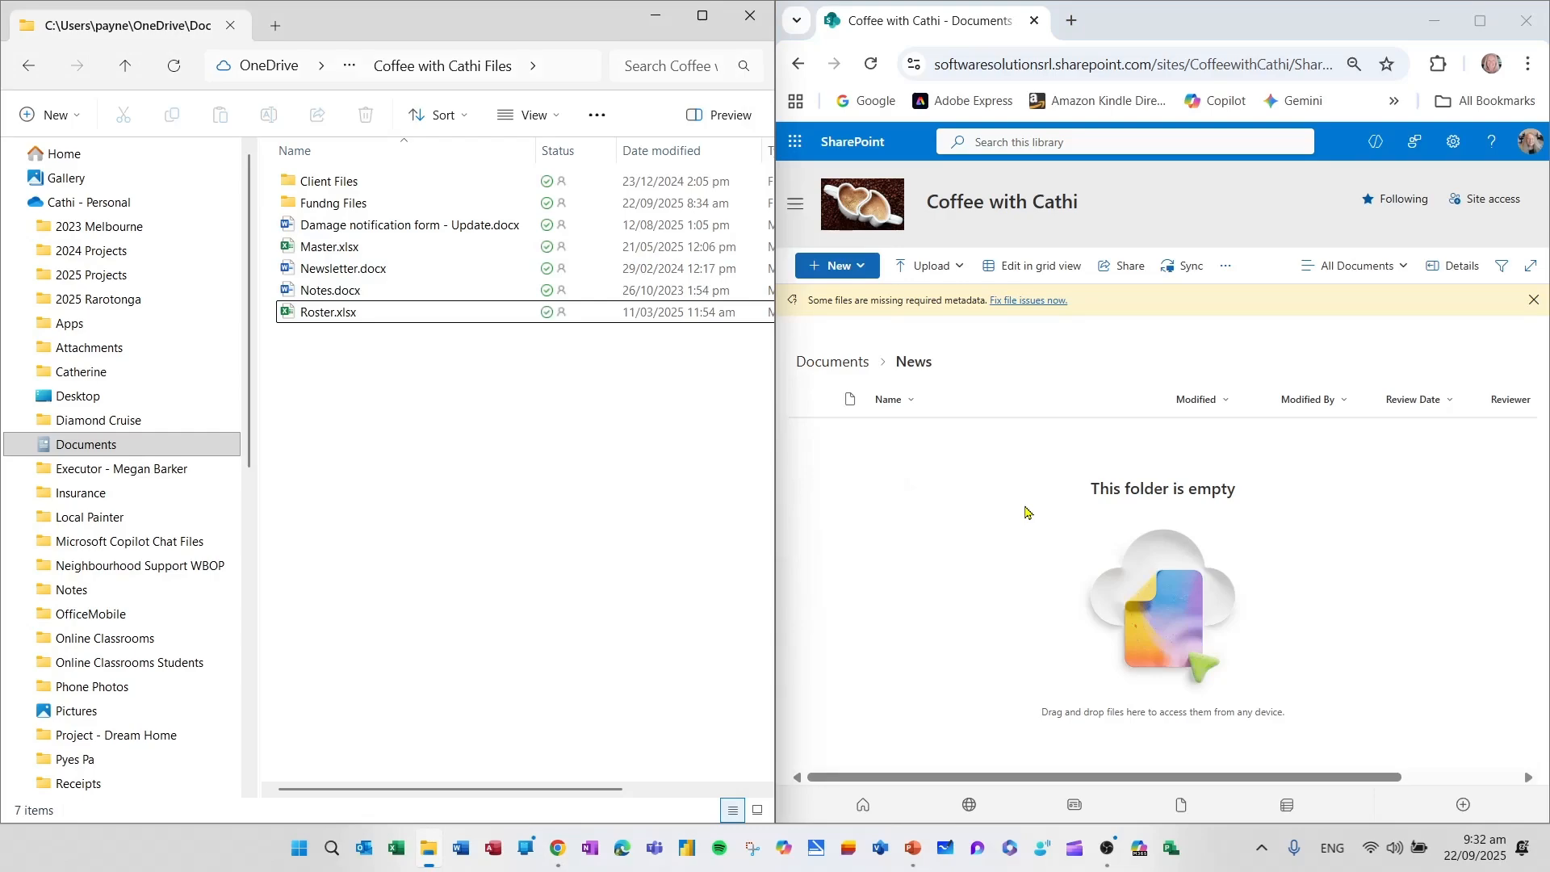
left_click(347, 290)
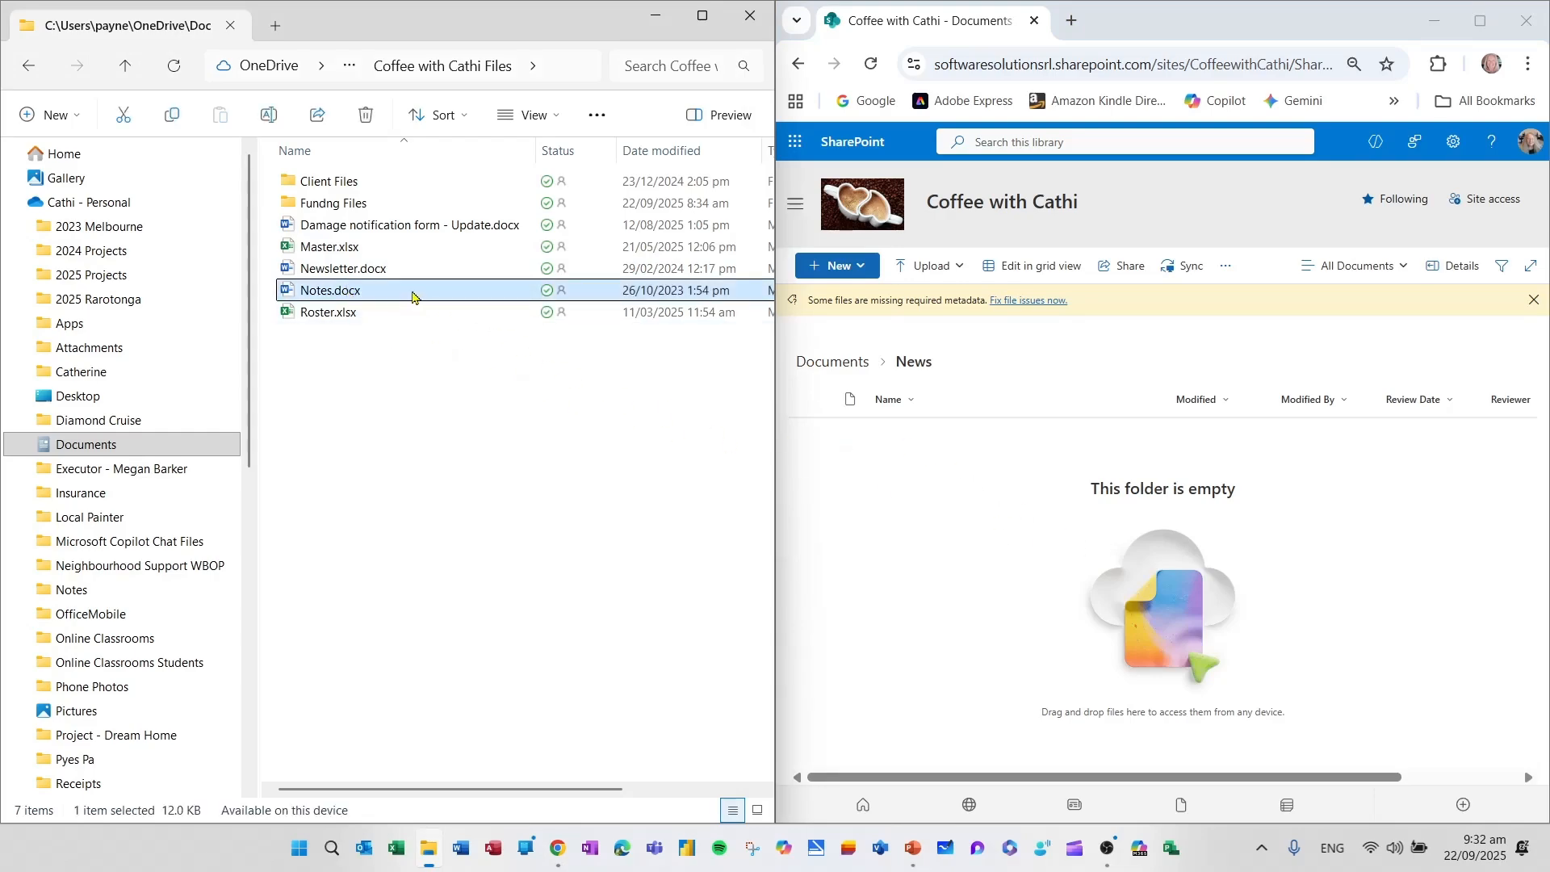
left_click_drag(413, 297, 962, 491)
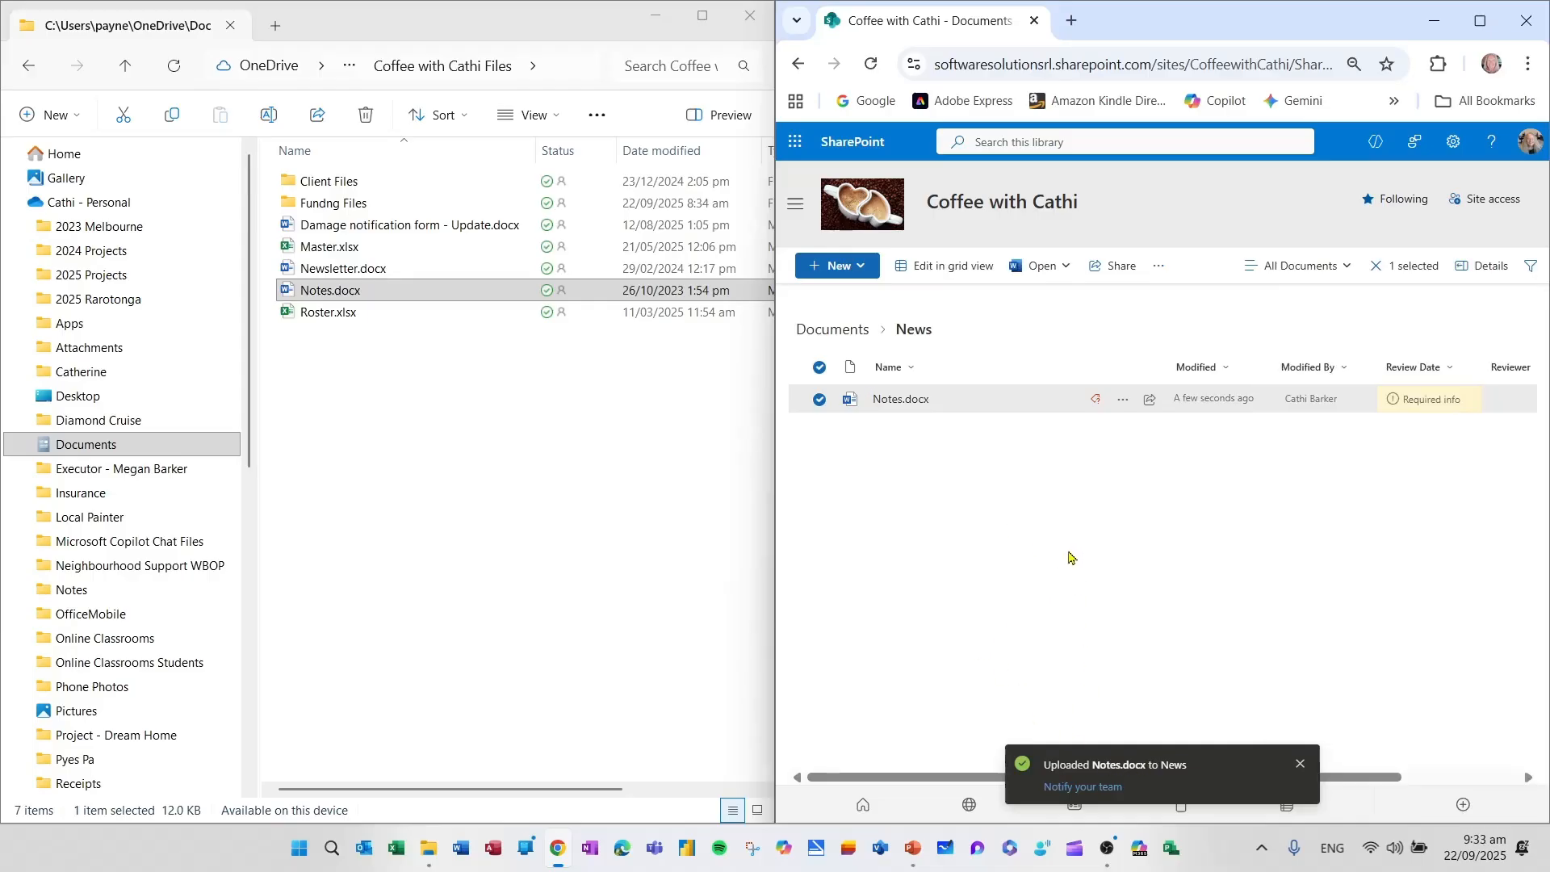
- Copy Master.xlsx and Roster.xlsx together from File Explorer into the SharePoint News folder
left_click(371, 252)
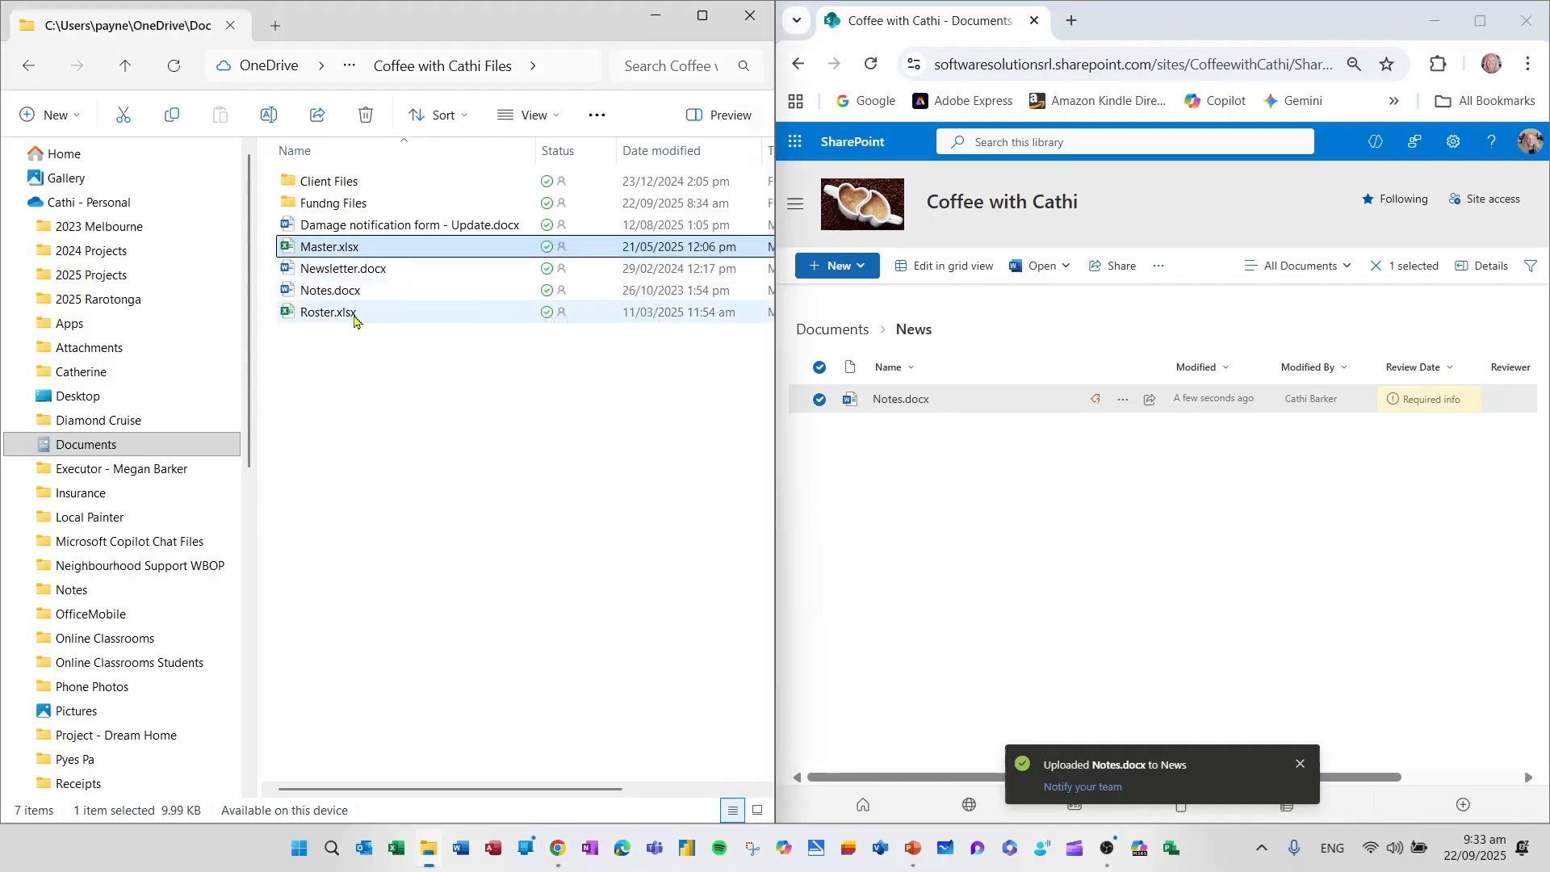
left_click(429, 310, "ctrl")
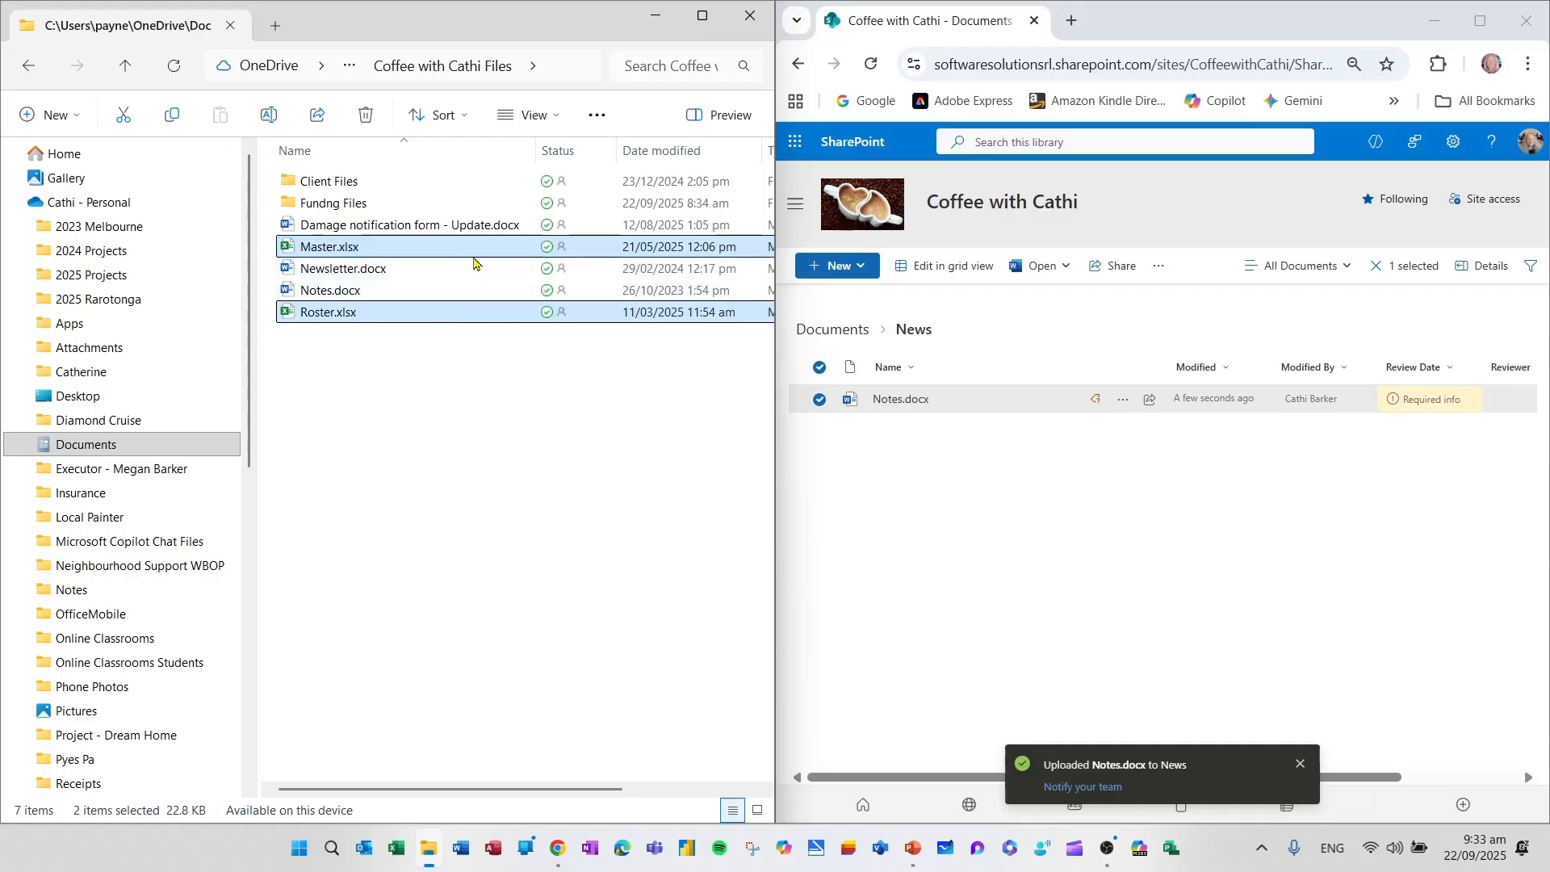
left_click_drag(459, 247, 1004, 534)
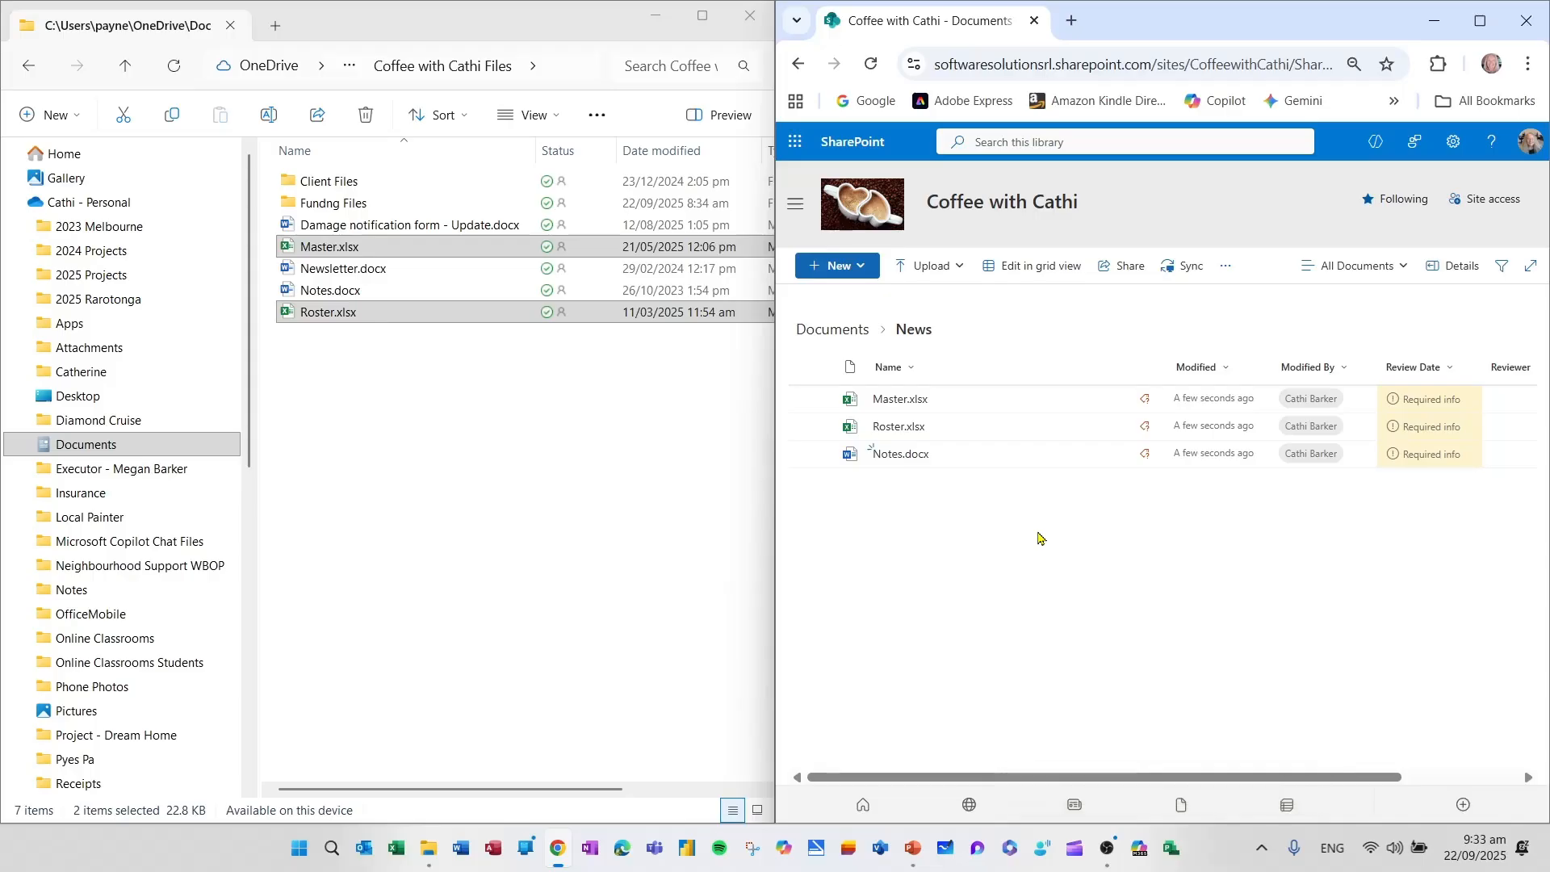
- Return to the root of the Documents library and copy the Fundng Files folder into it from File Explorer
left_click(834, 330)
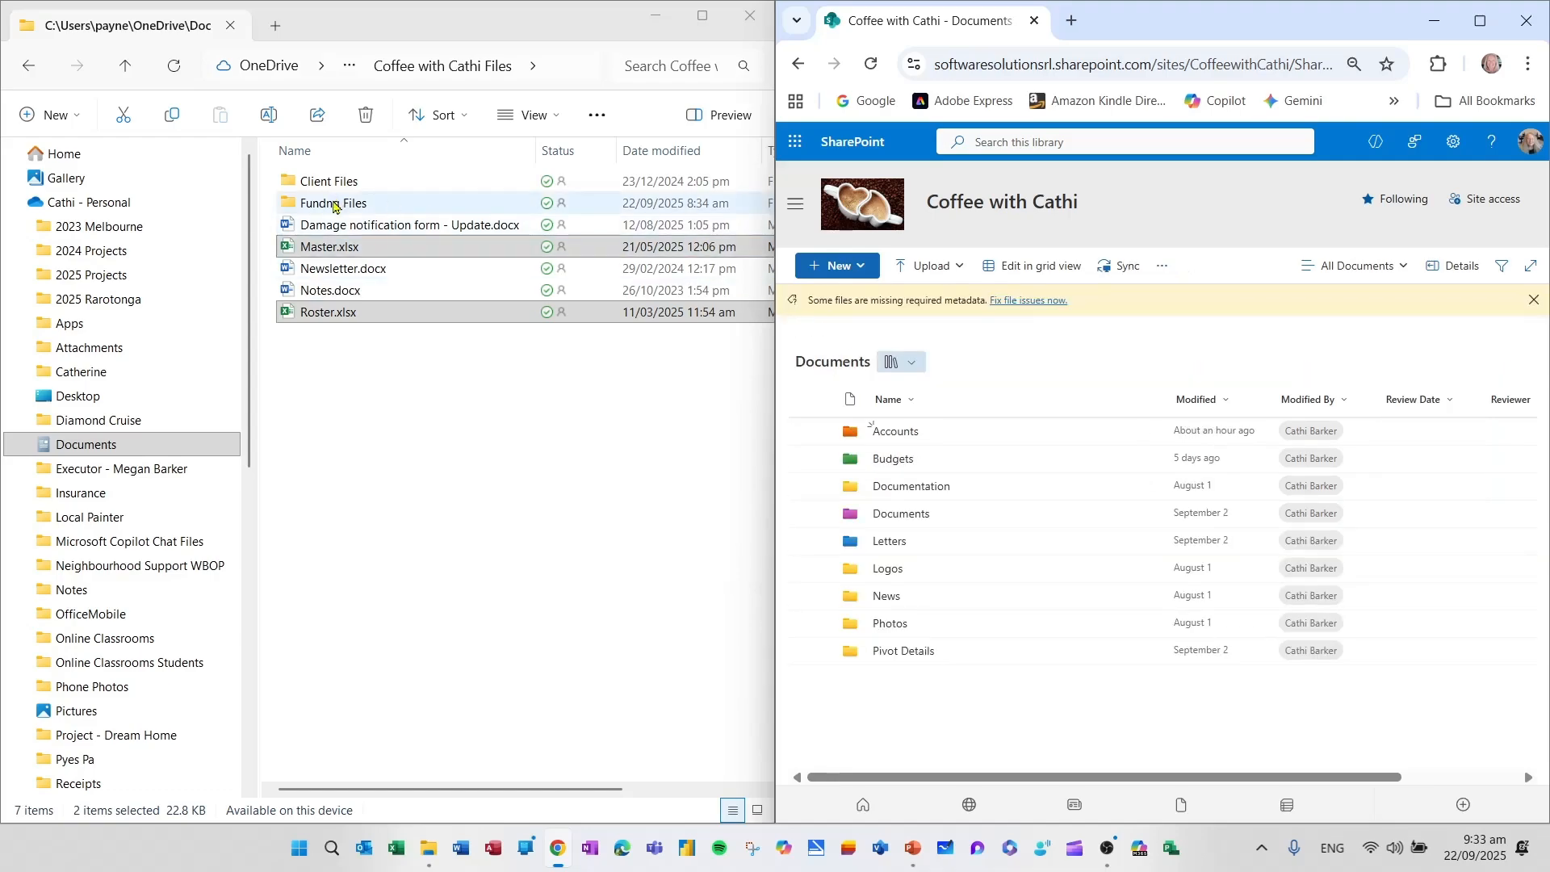
left_click_drag(333, 207, 880, 734)
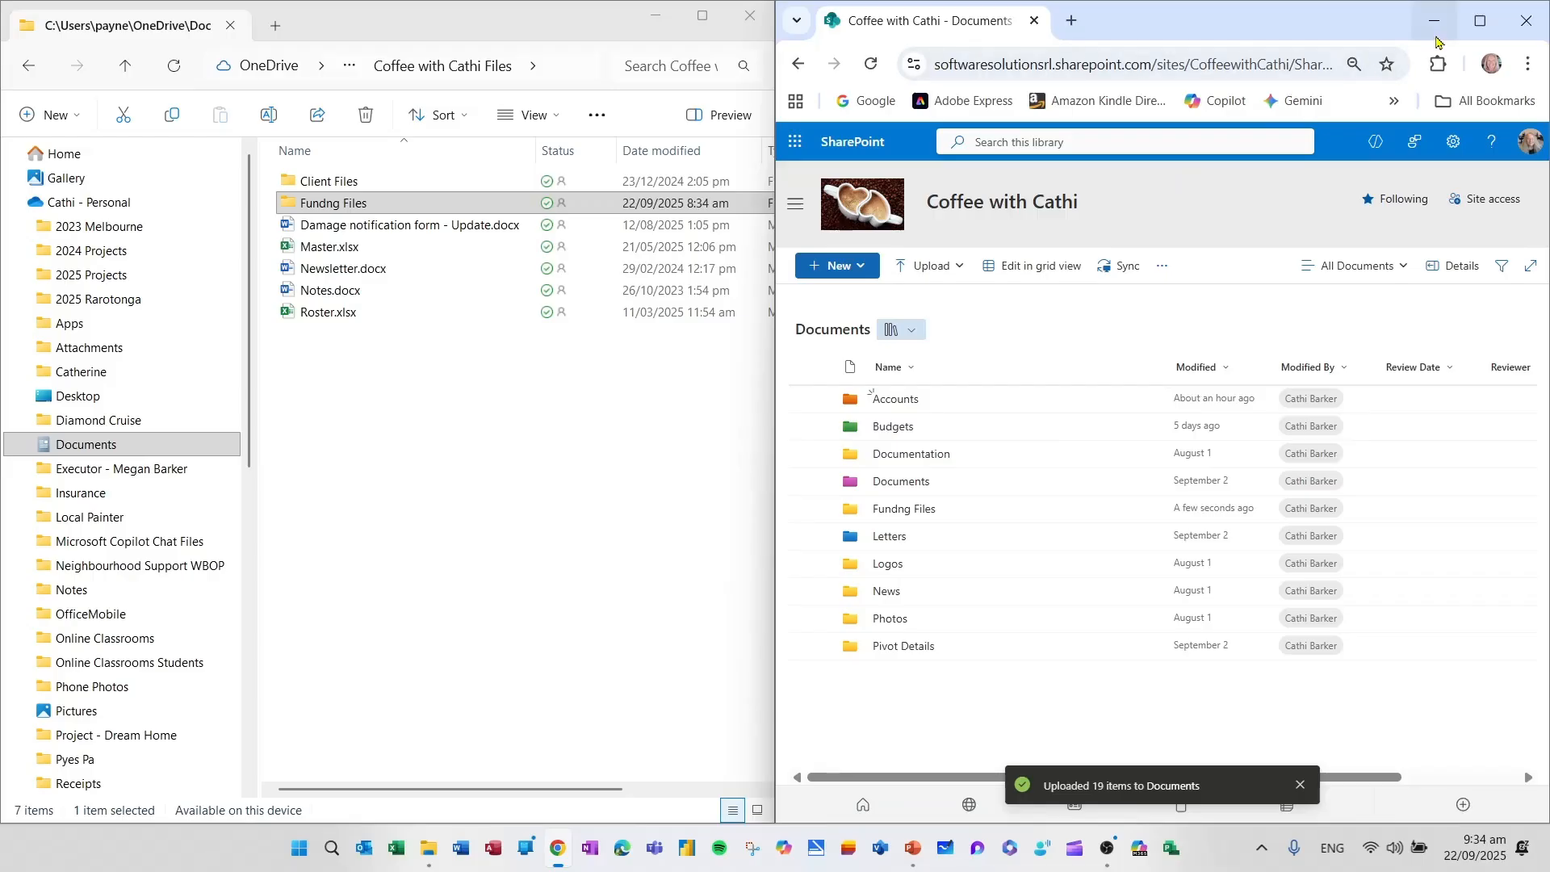
- Maximize the SharePoint window and upload the Client Files folder to the Documents library with the Upload command
left_click(1480, 23)
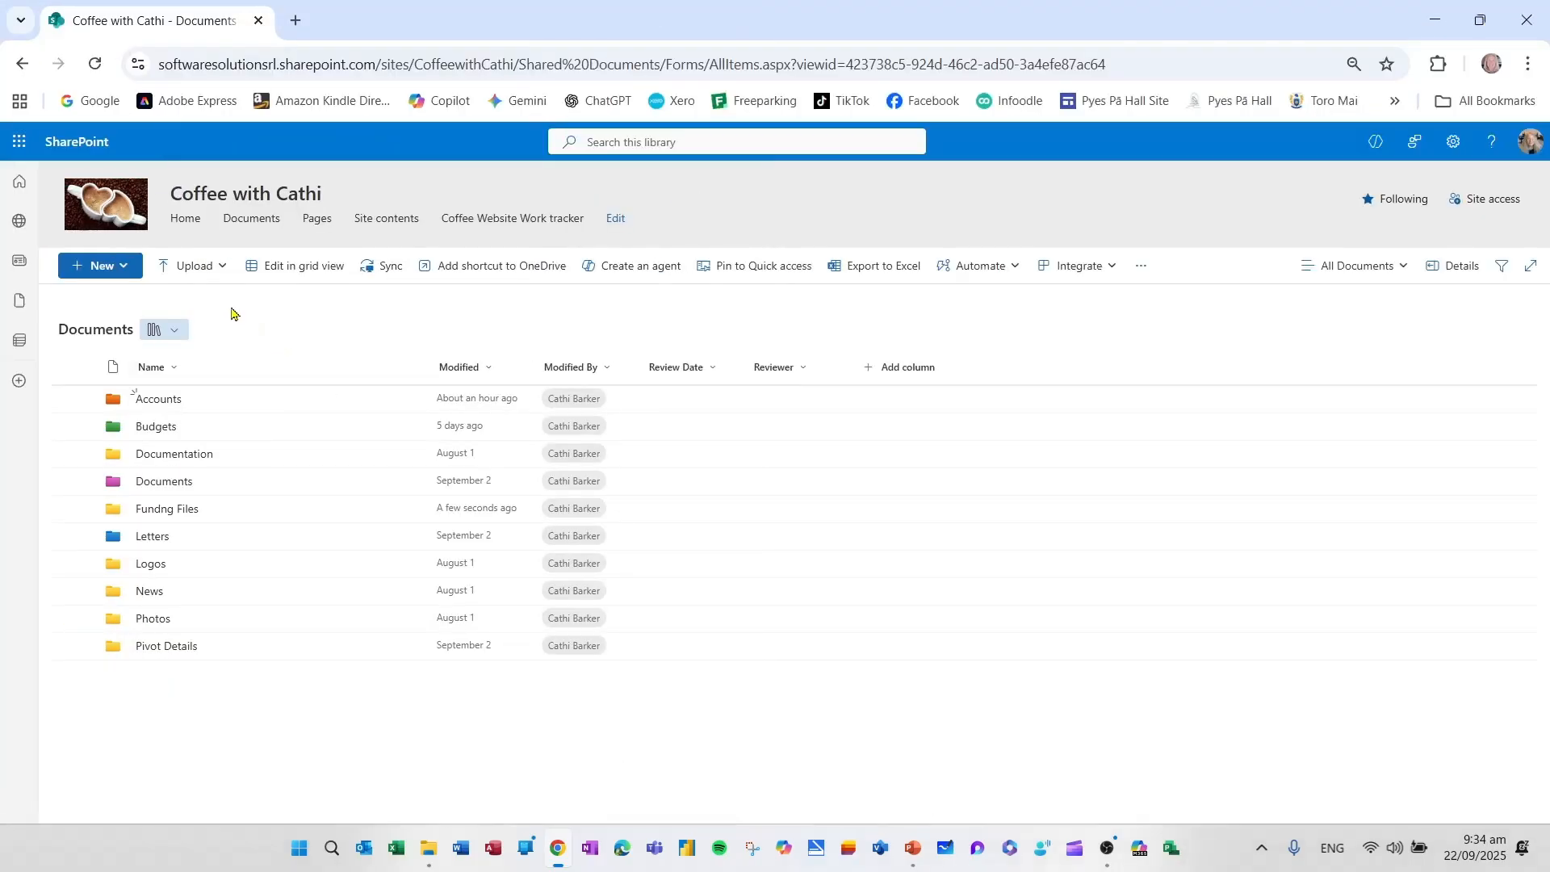
left_click(202, 271)
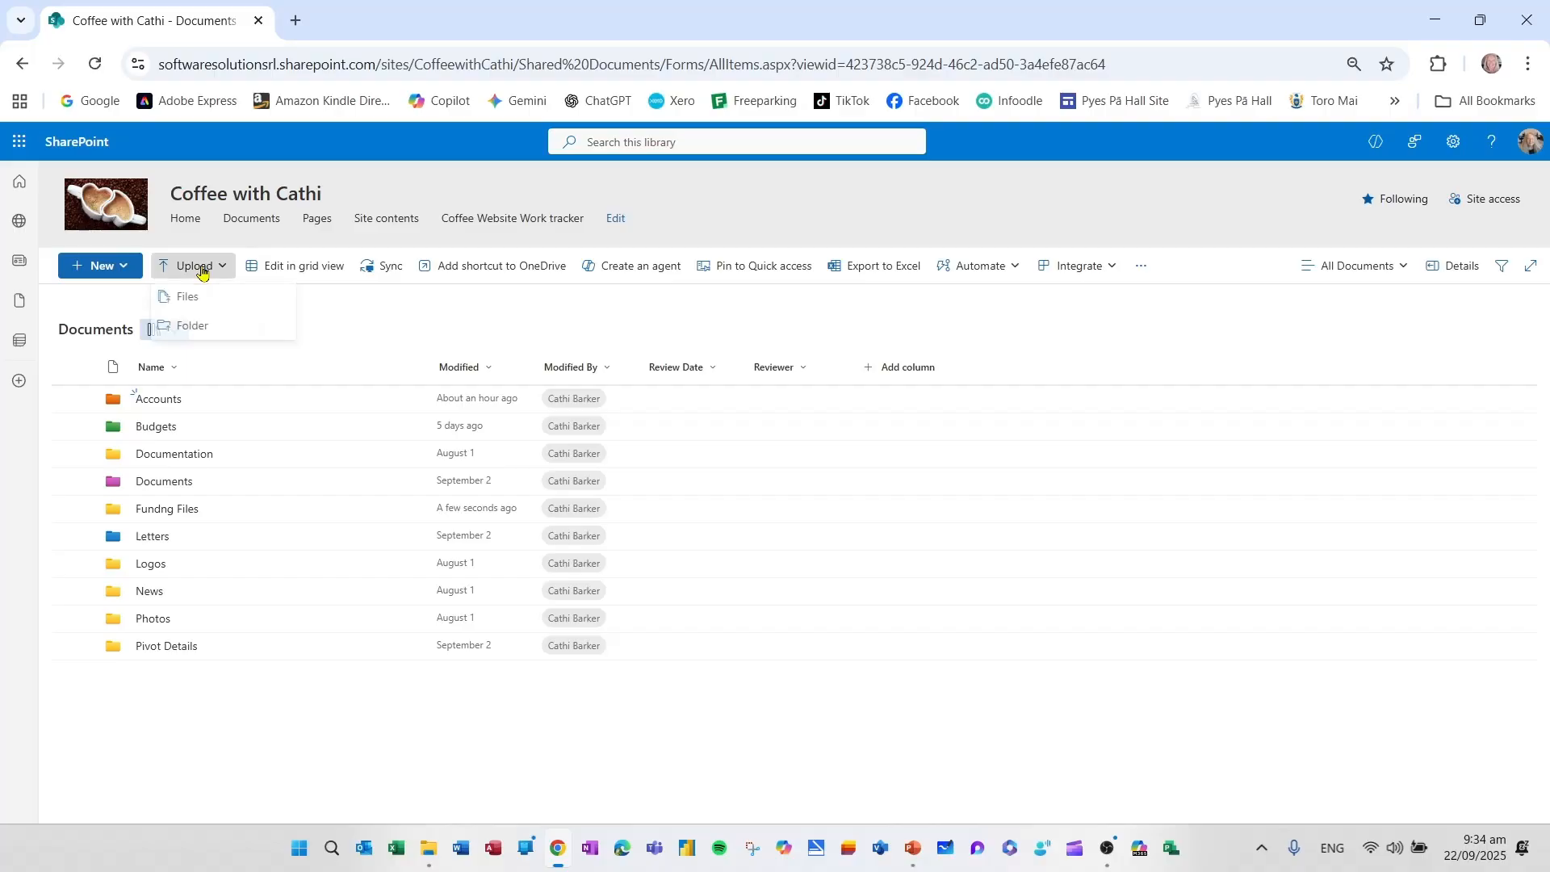
left_click(203, 331)
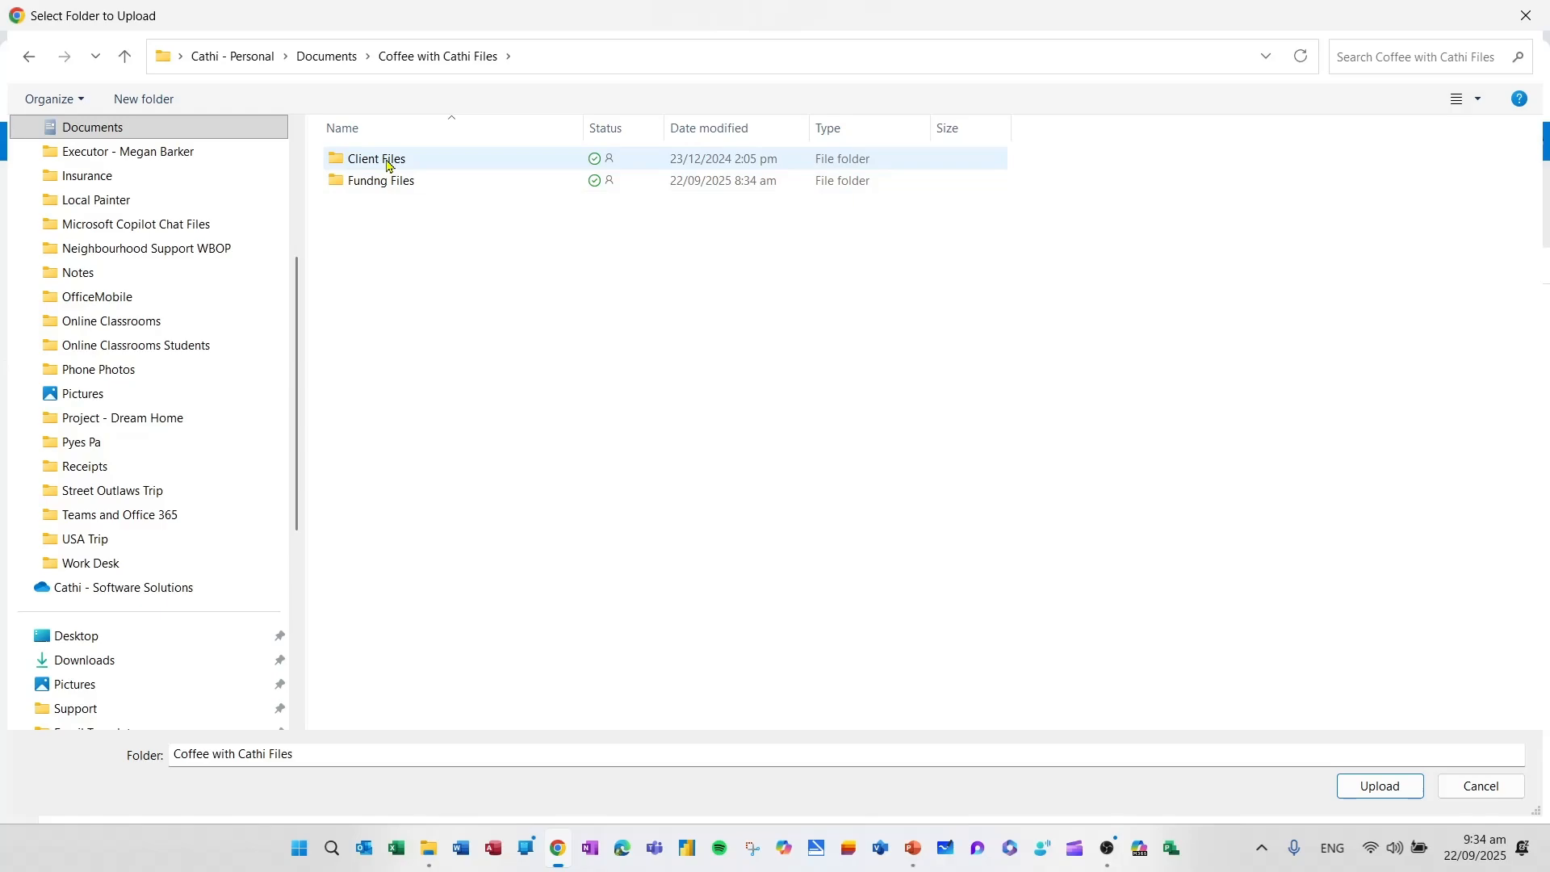
left_click(389, 166)
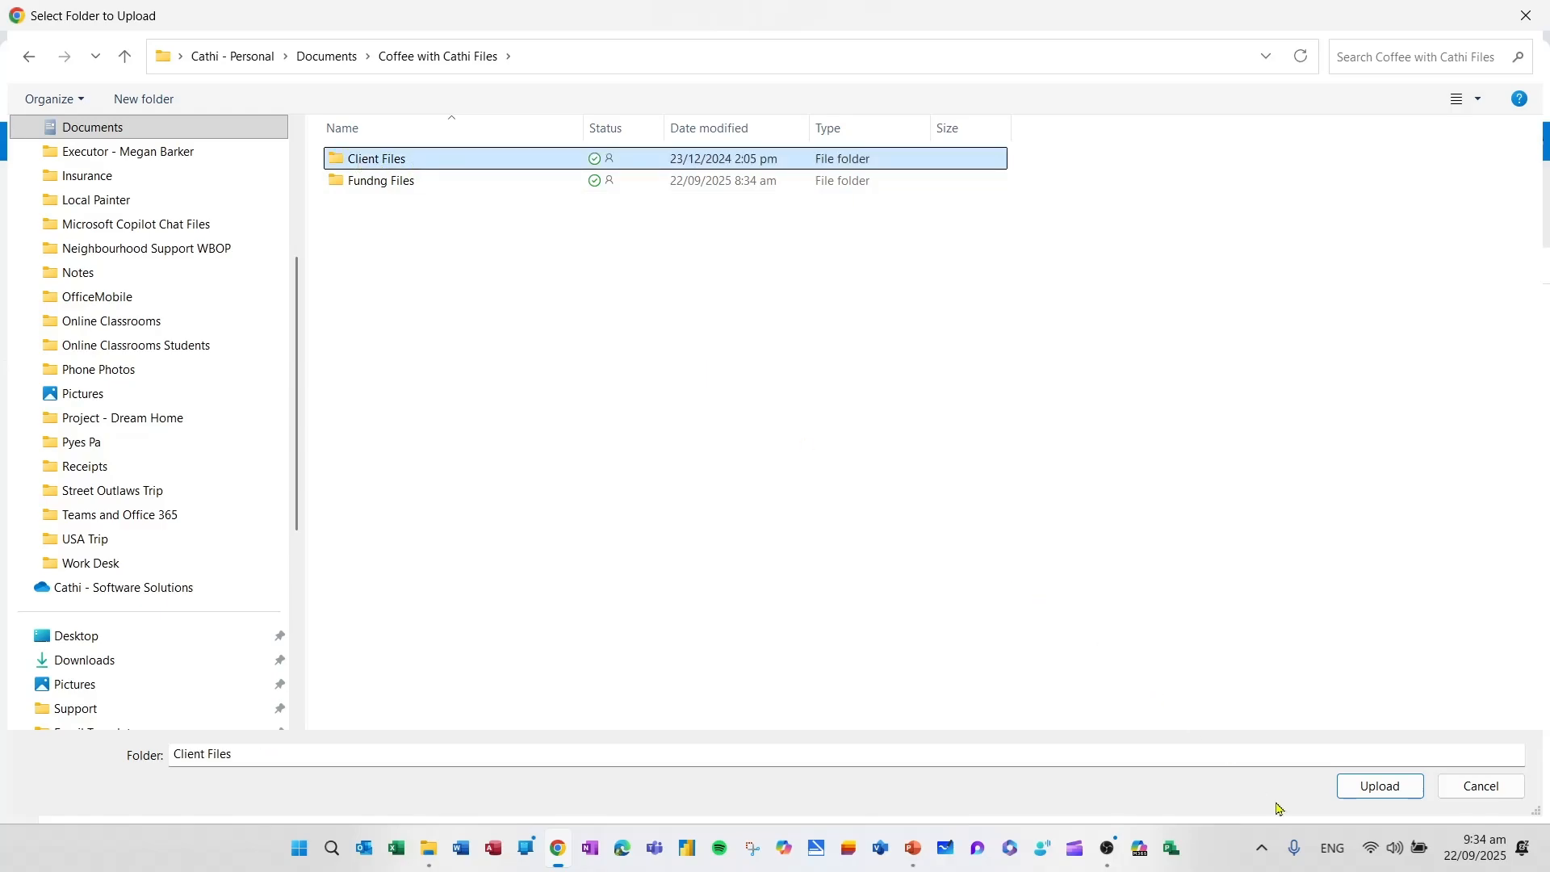
left_click(1383, 787)
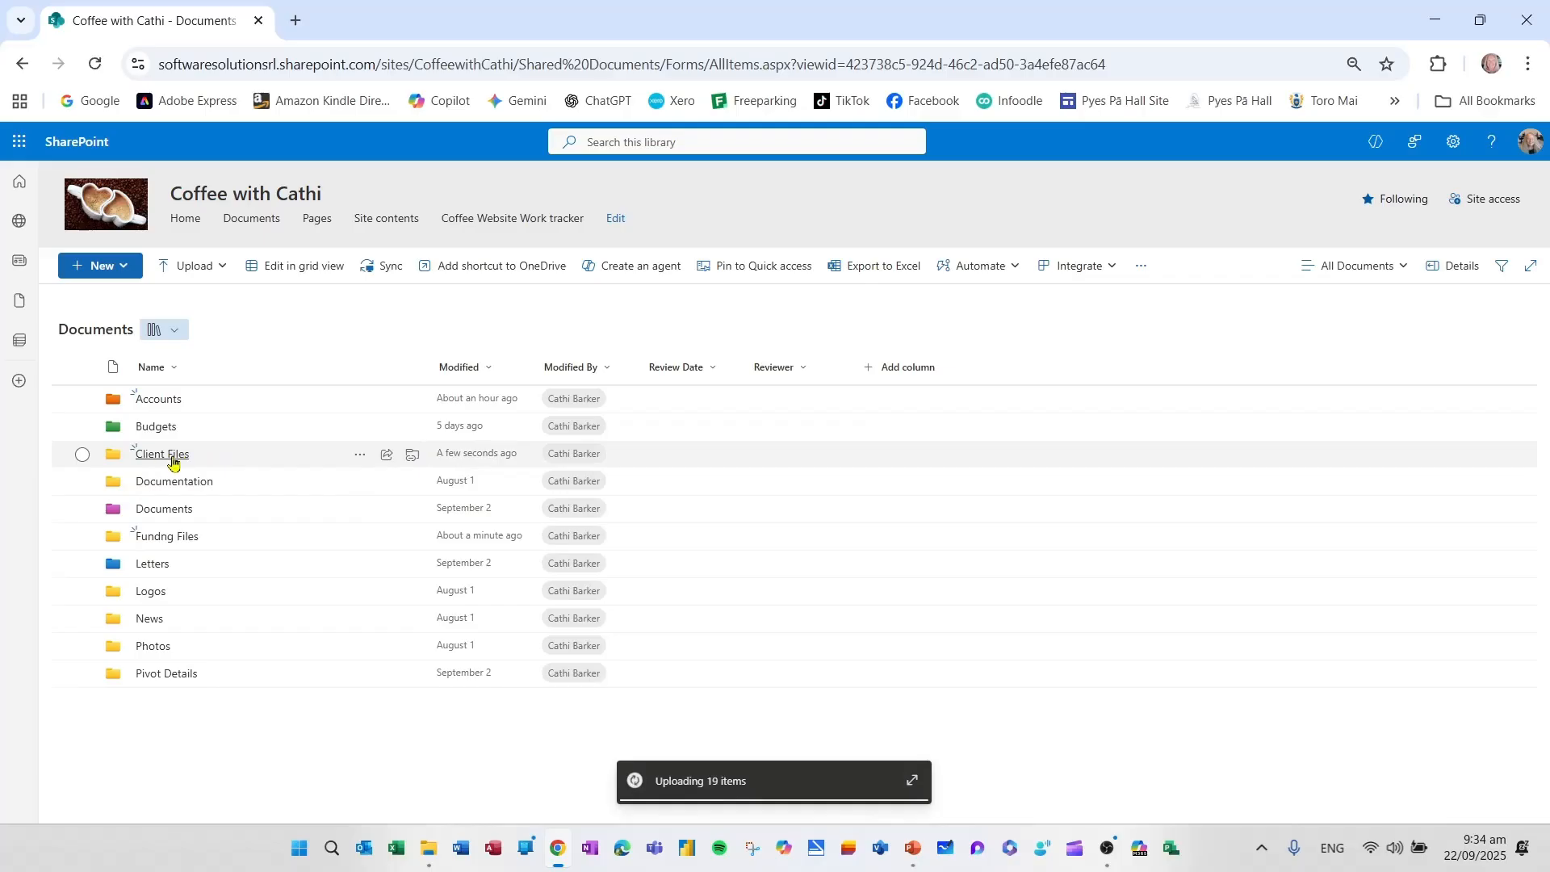
- Open the News folder and upload Damage notification form - Update.docx and Newsletter.docx with the Upload command
left_click(144, 619)
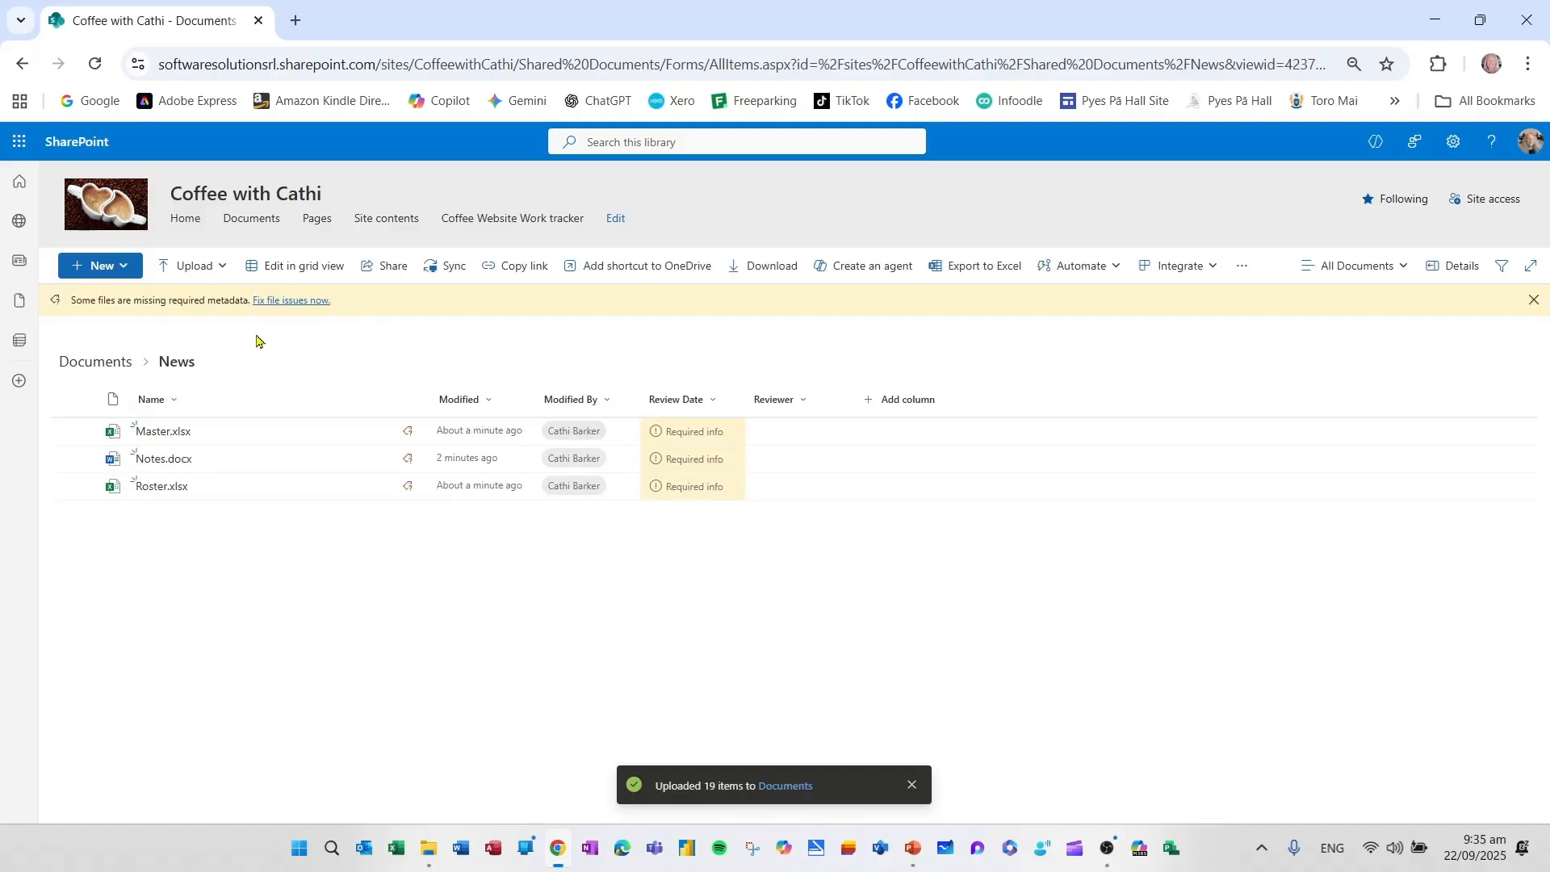
left_click(202, 266)
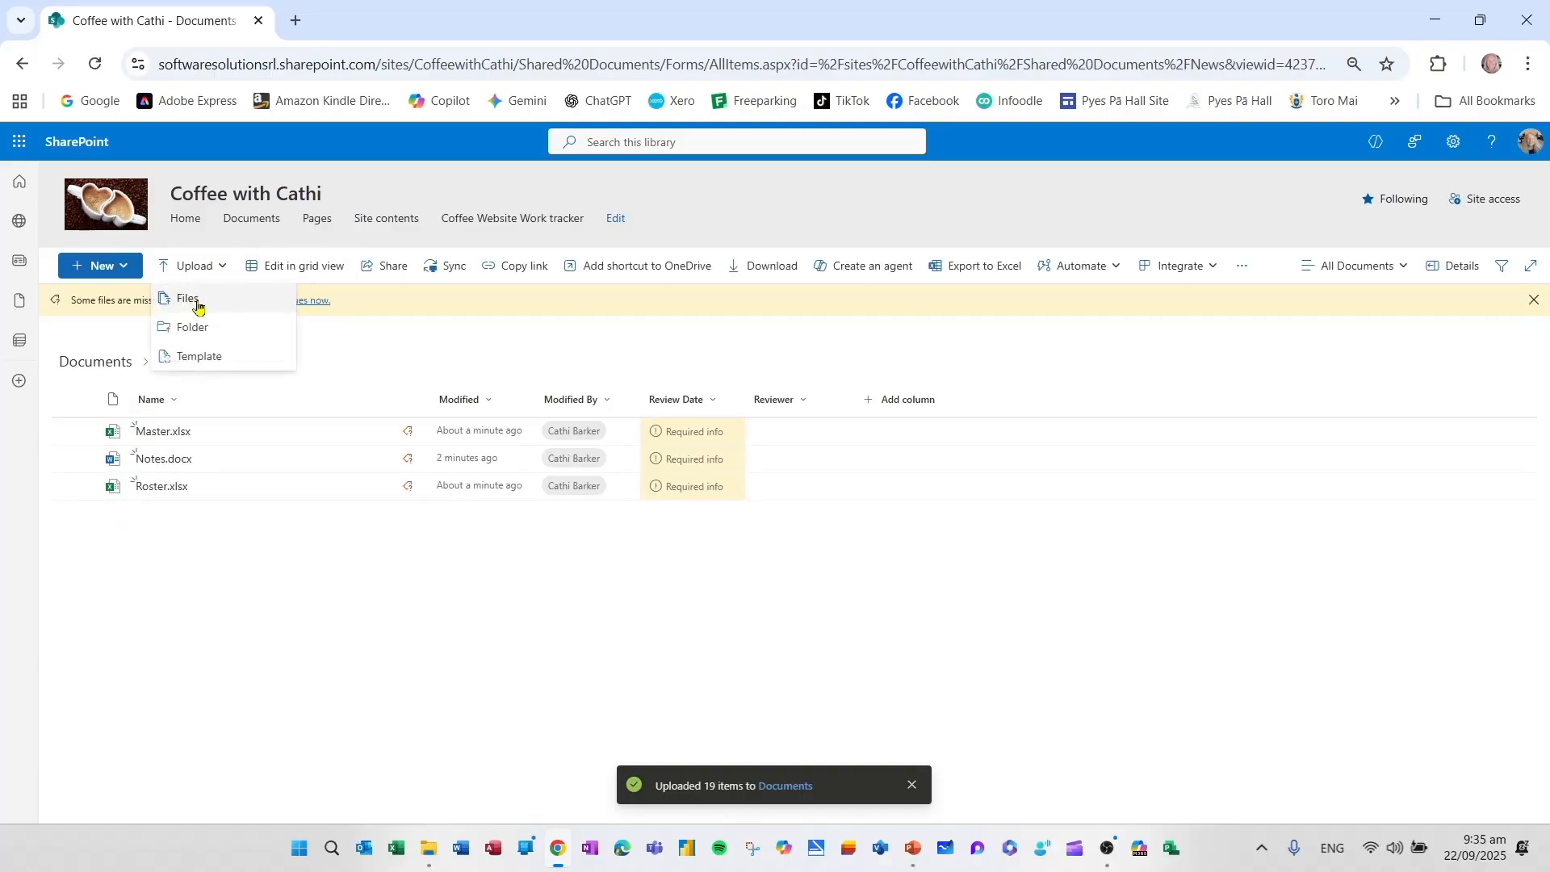
left_click(194, 300)
left_click(472, 205)
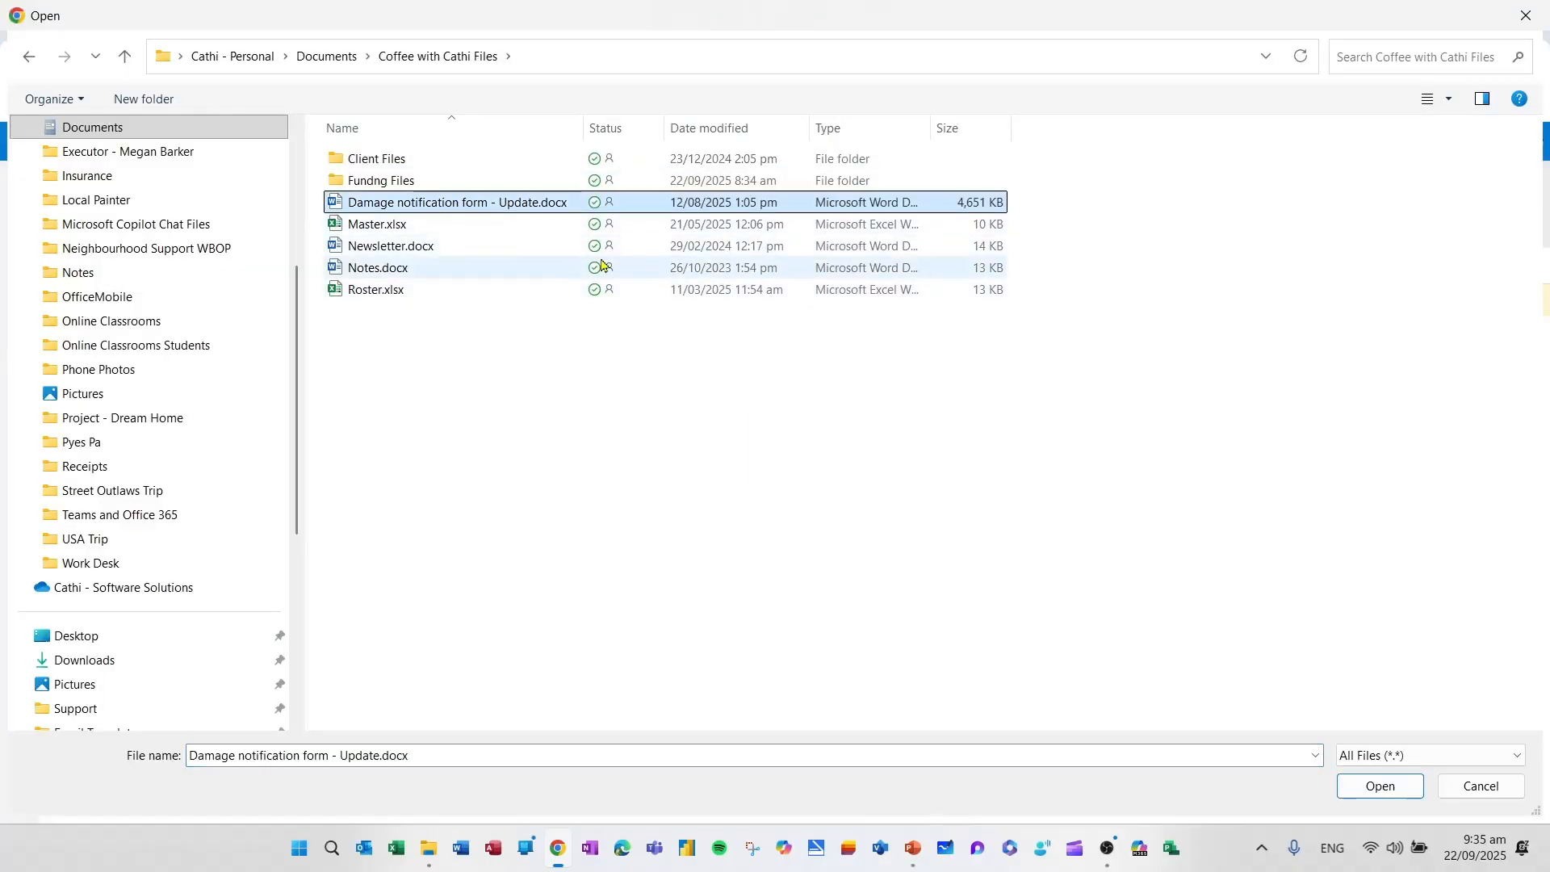
left_click(443, 249, "ctrl")
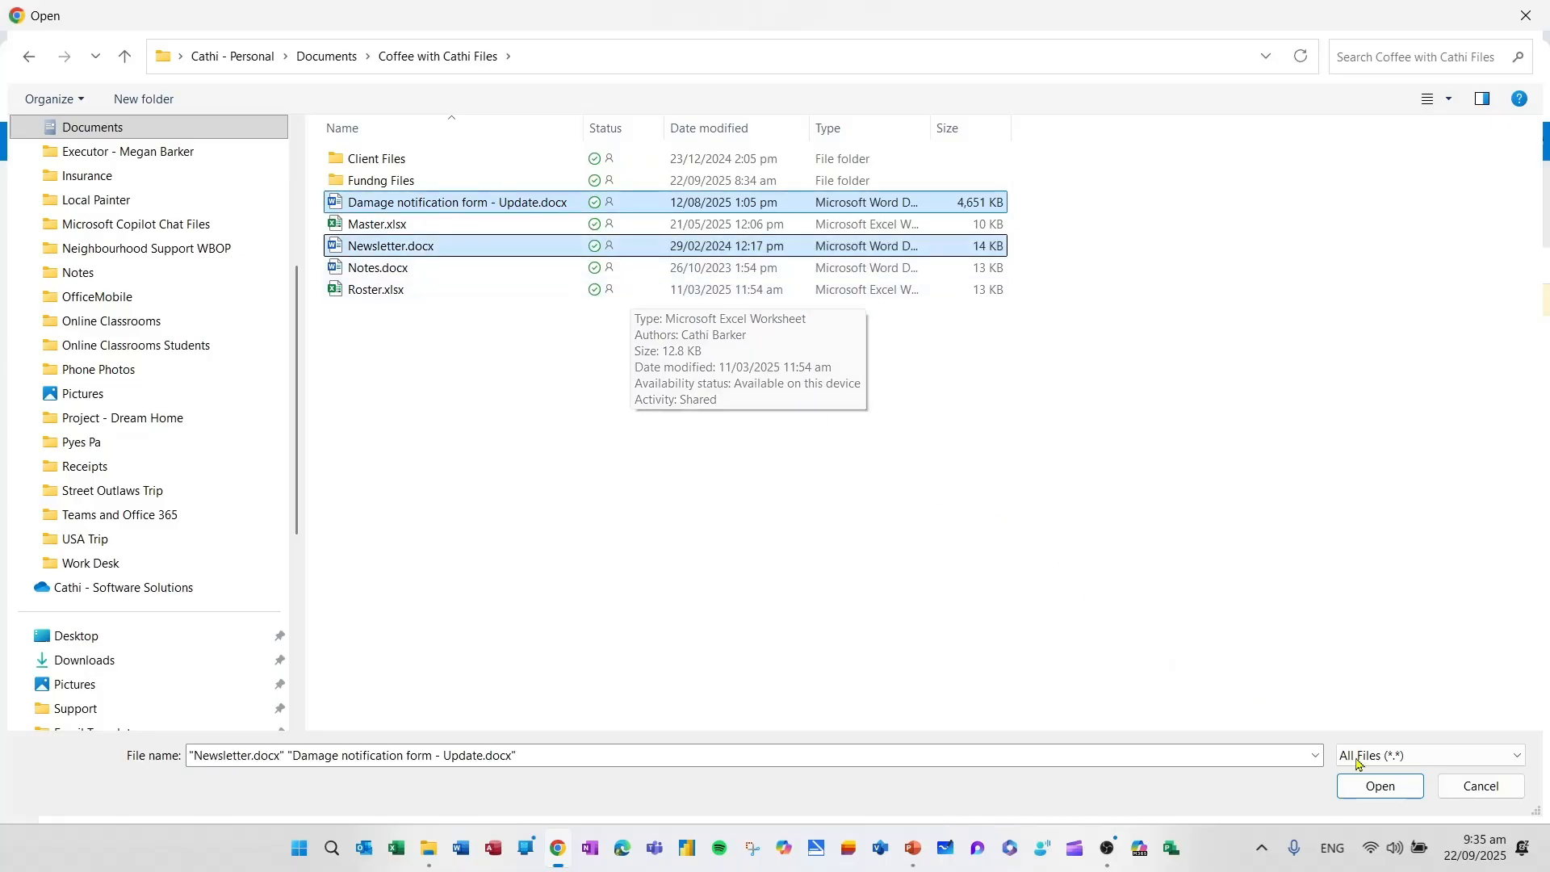
left_click(1380, 787)
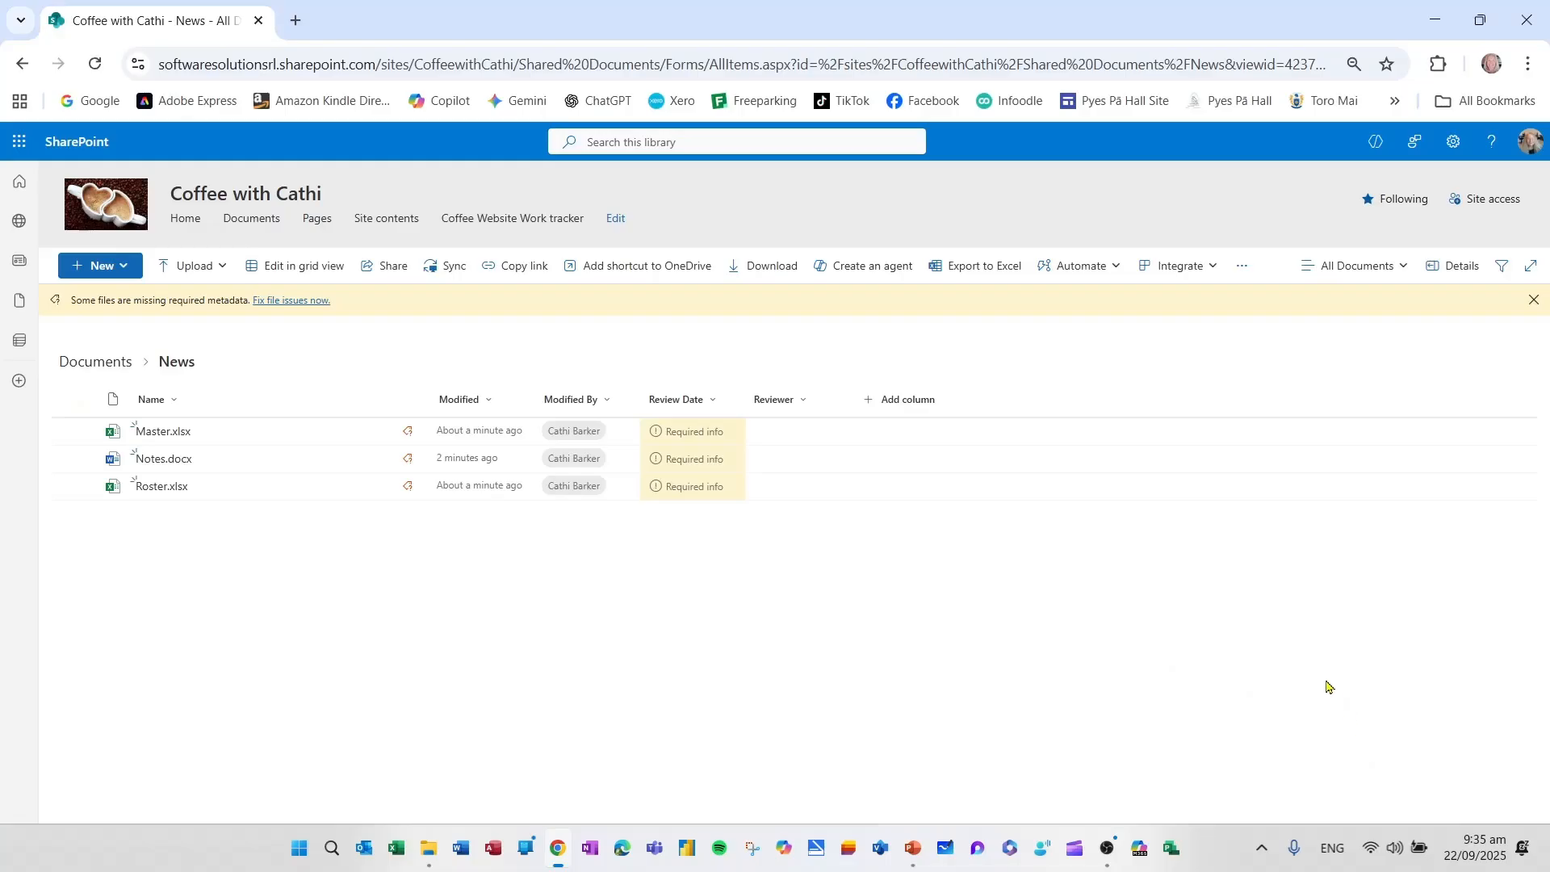